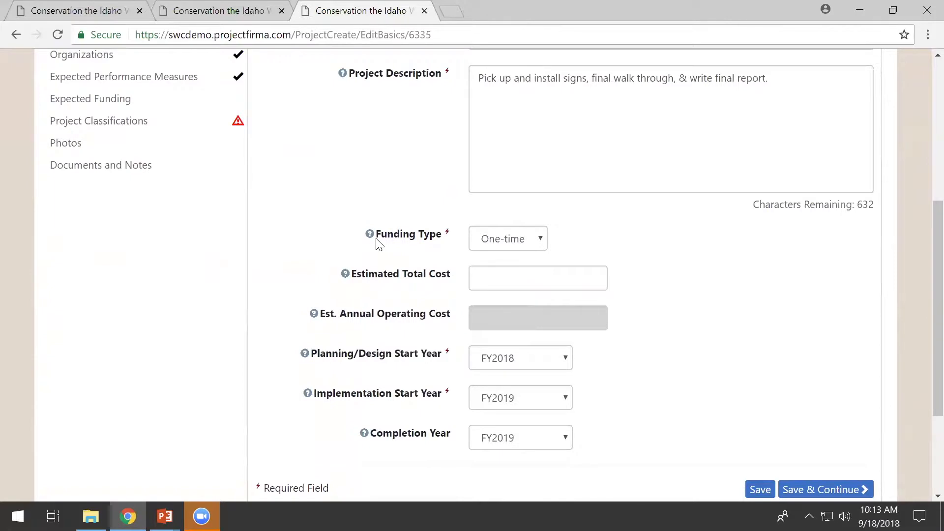
Step: Open the detailed location page and draw a short two-point diagonal line on the map, northwest of the project marker
{"action": "scroll", "coordinate": [342, 219], "scroll_direction": "up", "scroll_amount": 6}
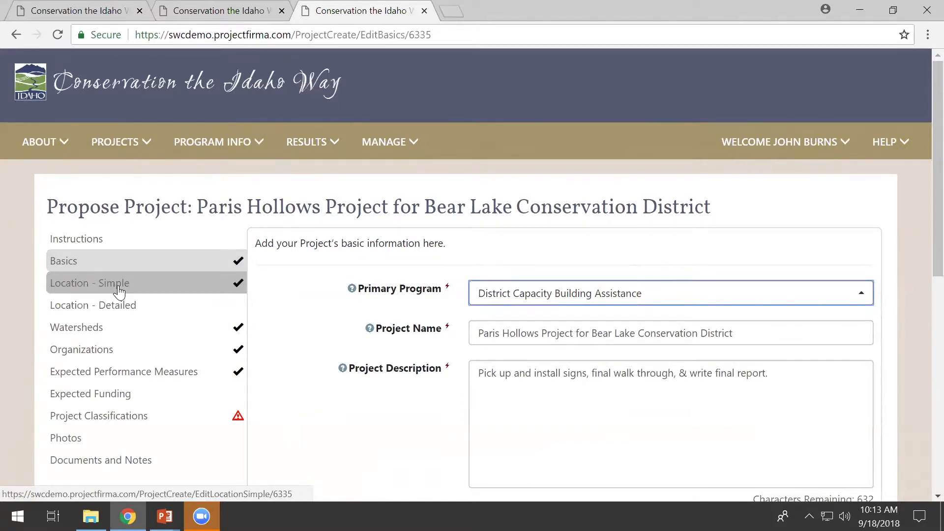
{"action": "left_click", "coordinate": [115, 318]}
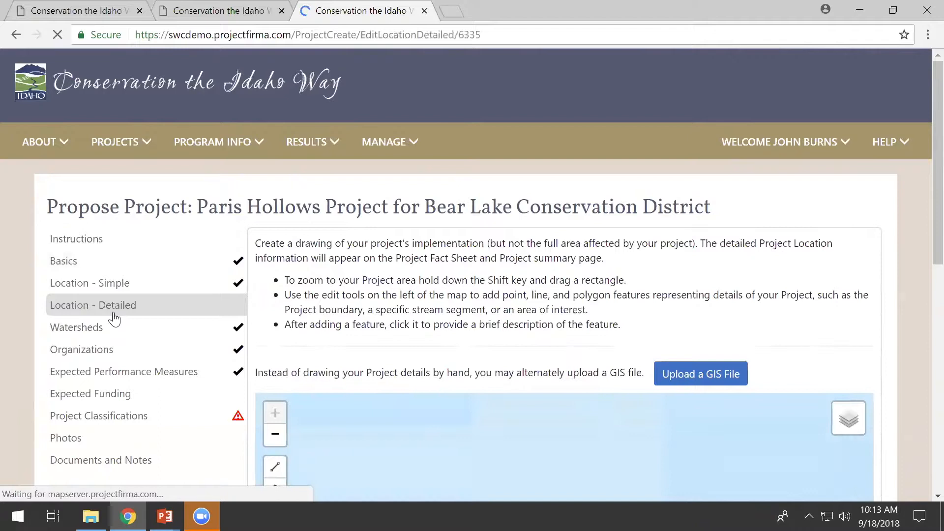
{"action": "scroll", "coordinate": [318, 279], "scroll_direction": "down", "scroll_amount": 1}
{"action": "scroll", "coordinate": [318, 279], "scroll_direction": "down", "scroll_amount": 3}
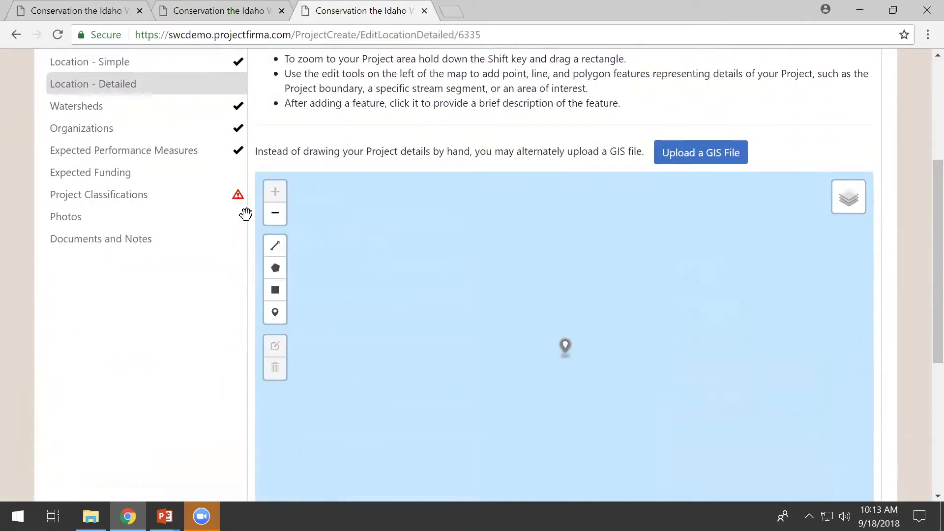
{"action": "scroll", "coordinate": [276, 211], "scroll_direction": "down", "scroll_amount": 1}
{"action": "left_click", "coordinate": [276, 210]}
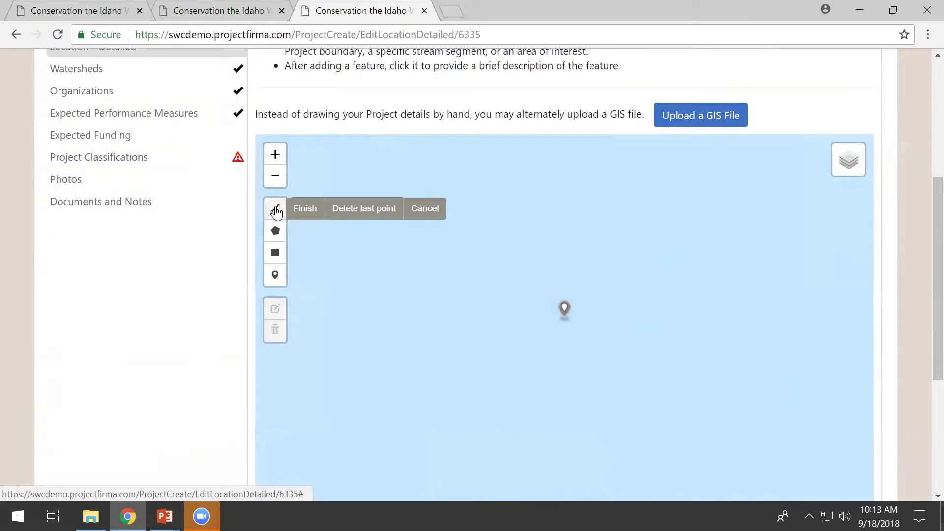
{"action": "left_click", "coordinate": [272, 174]}
{"action": "left_click", "coordinate": [272, 173]}
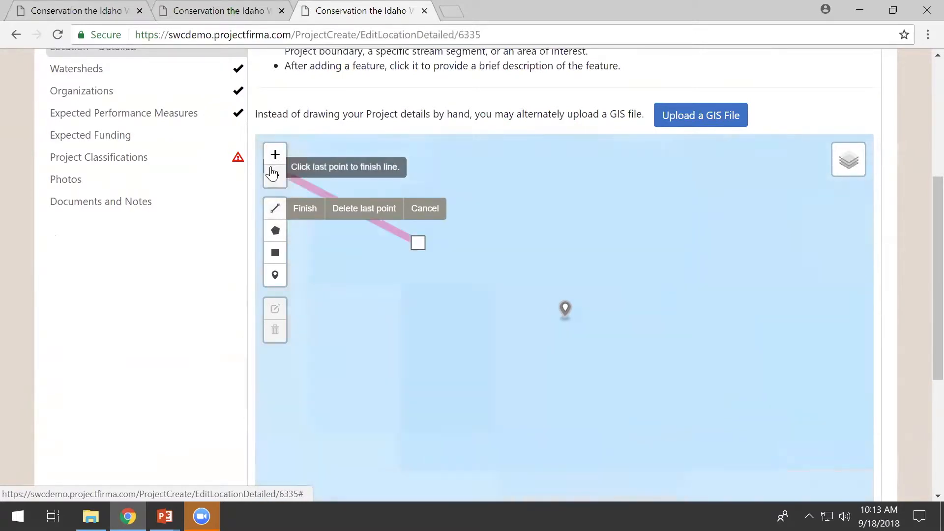
{"action": "left_click", "coordinate": [272, 173]}
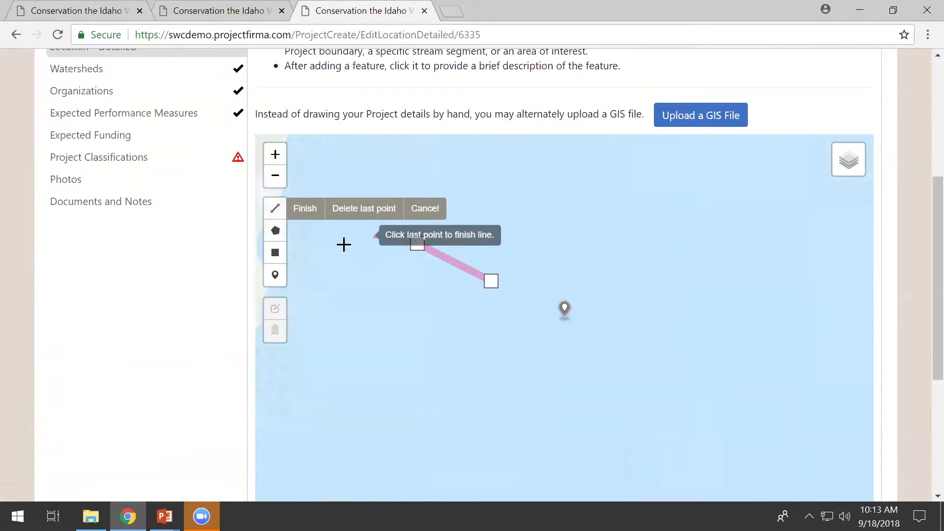
{"action": "left_click", "coordinate": [305, 209]}
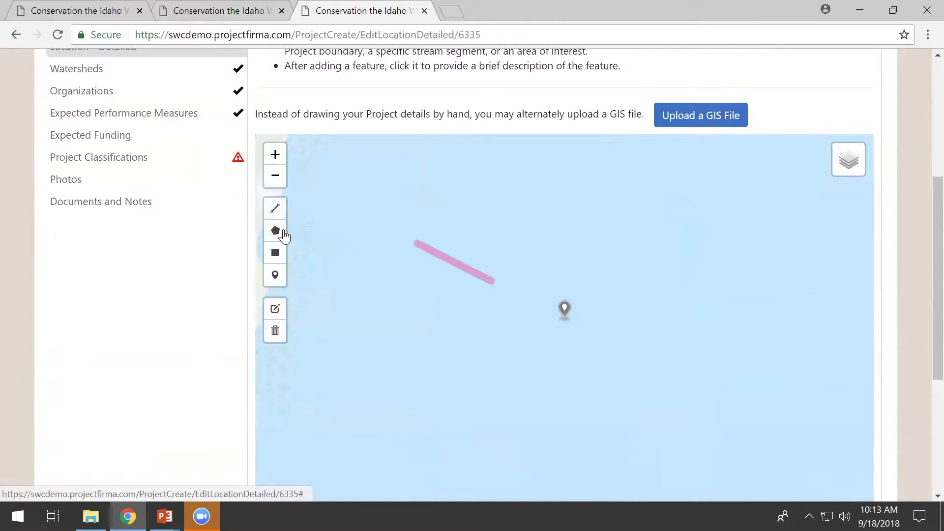
Step: Draw a five-sided polygon on the map, east of the project marker, and save the detailed location, continuing to Watersheds
{"action": "left_click", "coordinate": [275, 232]}
{"action": "left_click", "coordinate": [664, 247]}
{"action": "left_click", "coordinate": [776, 247]}
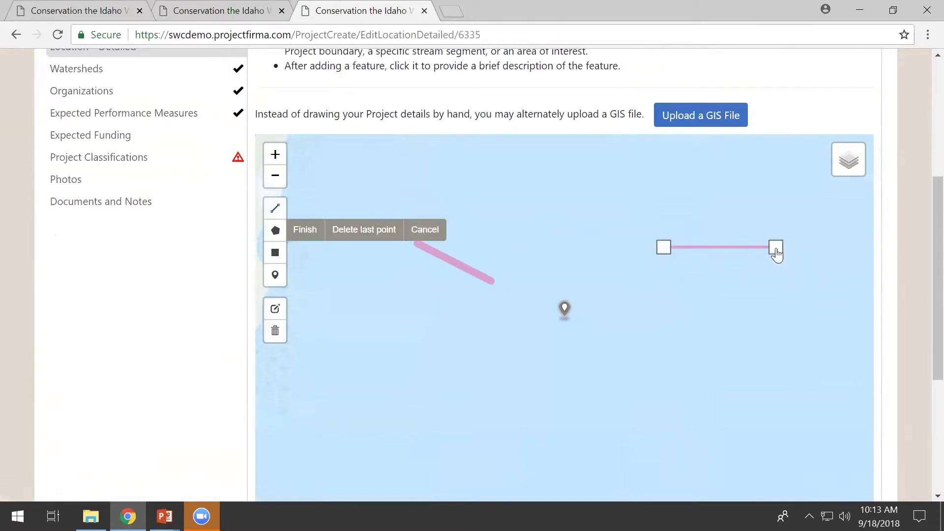
{"action": "left_click", "coordinate": [802, 362]}
{"action": "left_click", "coordinate": [721, 424]}
{"action": "left_click", "coordinate": [586, 414]}
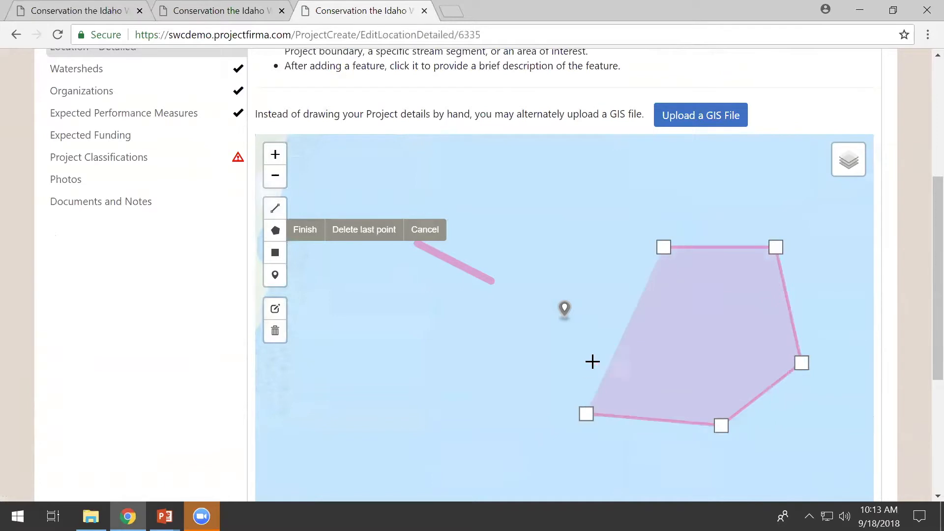
{"action": "left_click", "coordinate": [664, 248]}
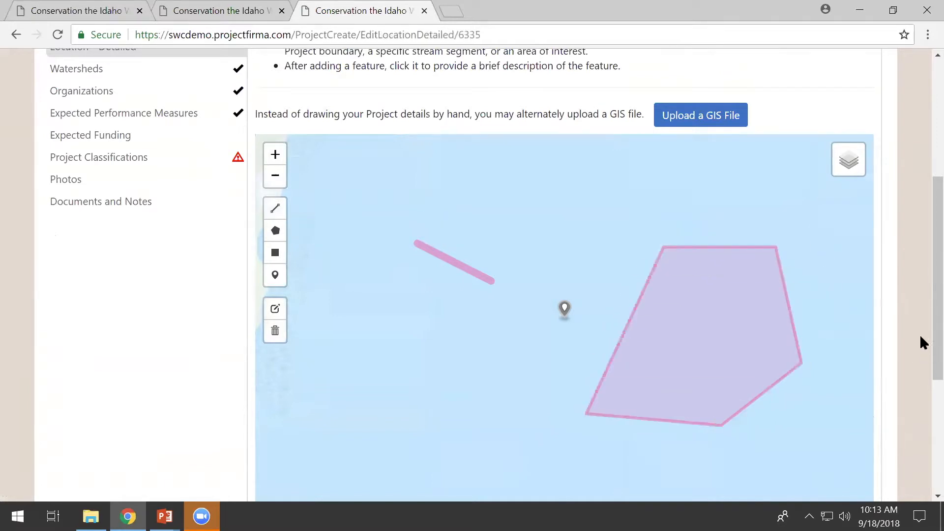
{"action": "scroll", "coordinate": [921, 337], "scroll_direction": "down", "scroll_amount": 3}
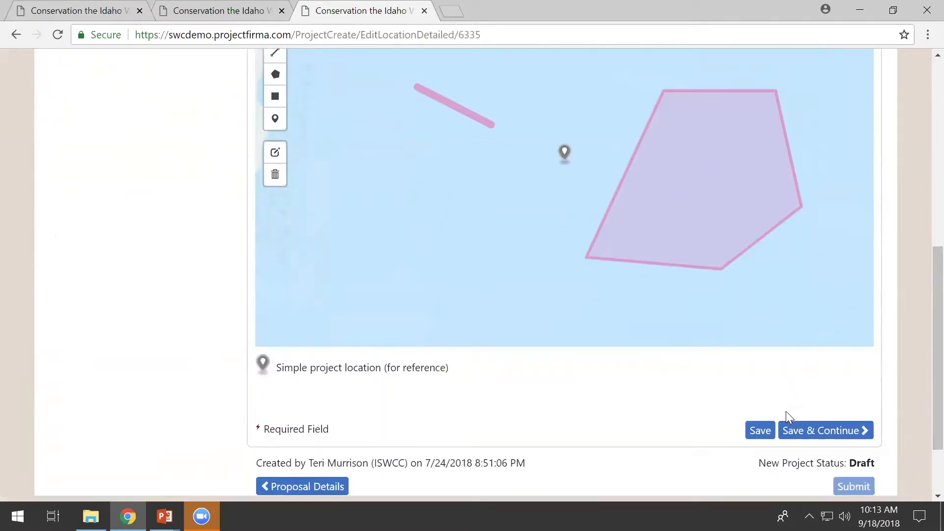
{"action": "left_click", "coordinate": [797, 439]}
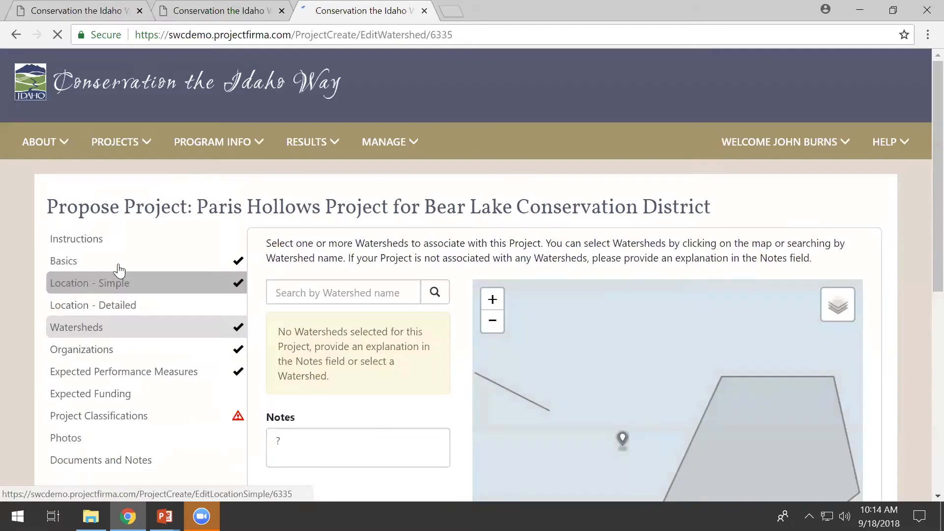
Step: Select the Bear Lake (16010201) watershed on the map and save it, continuing to Organizations
{"action": "left_click_drag", "start_coordinate": [919, 225], "coordinate": [920, 285]}
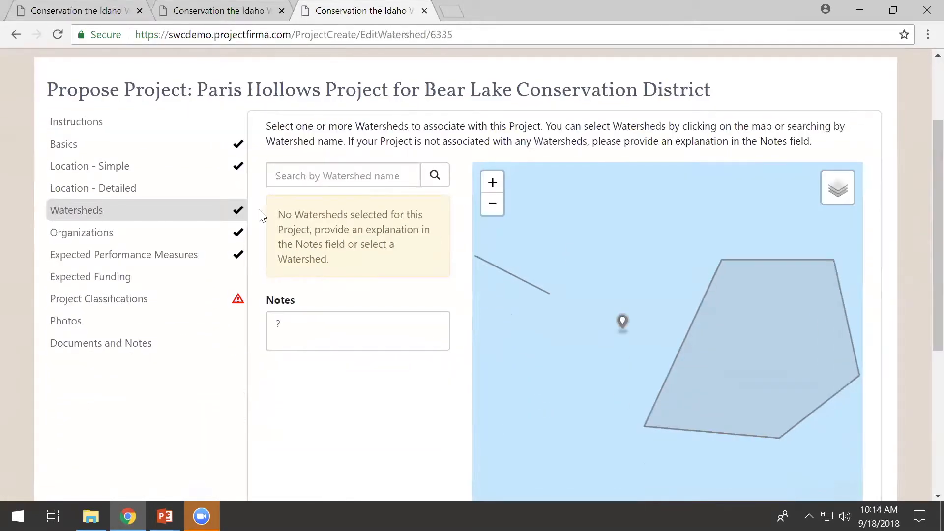
{"action": "left_click", "coordinate": [493, 203]}
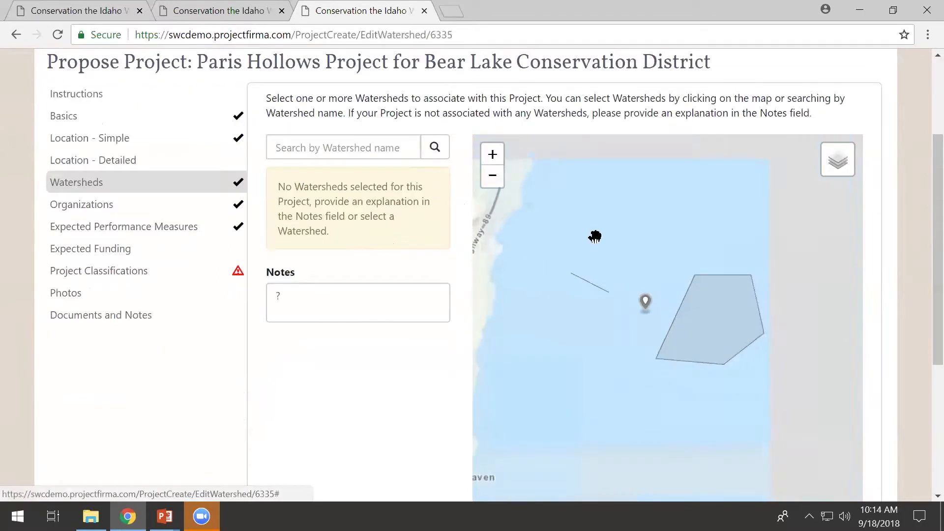
{"action": "left_click", "coordinate": [665, 233]}
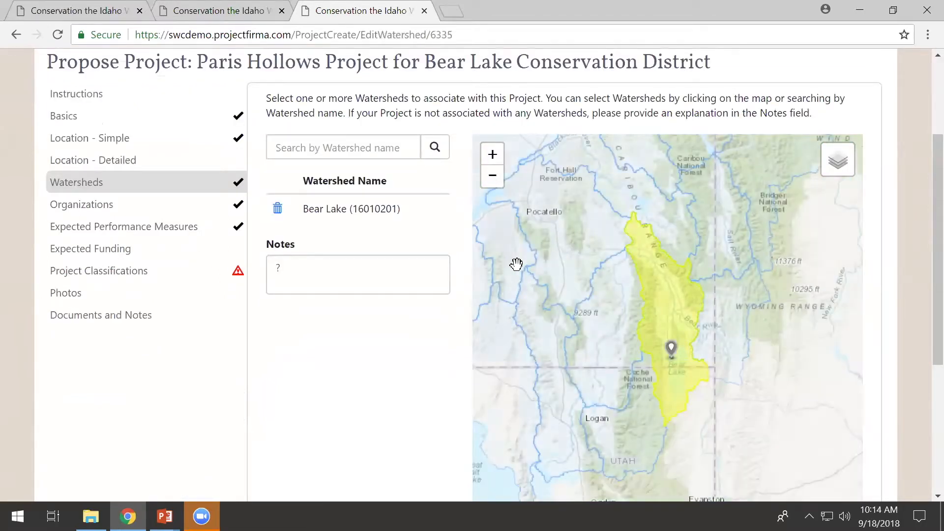
{"action": "left_click_drag", "start_coordinate": [919, 247], "coordinate": [920, 341]}
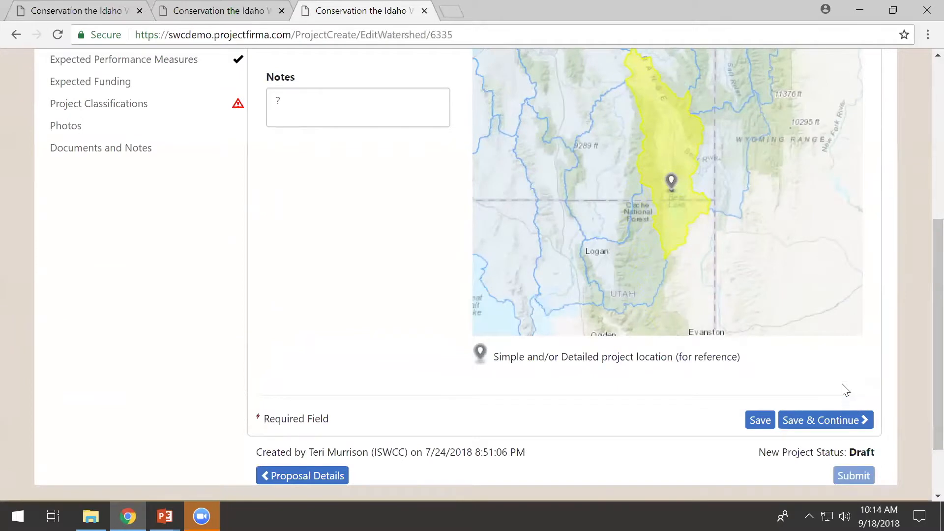
{"action": "left_click", "coordinate": [838, 422]}
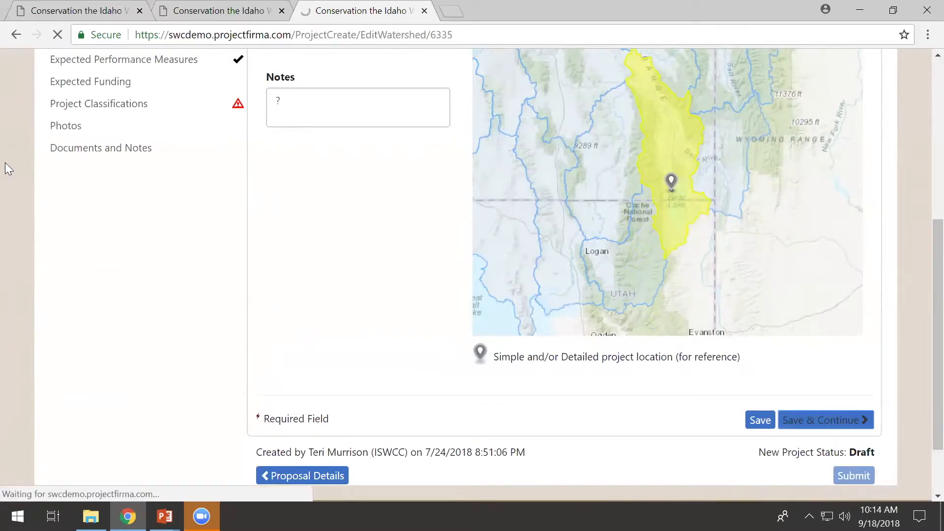
Step: Add U.S. Natural Resource Conservation Service as a project partner and save the organizations, continuing to Expected Performance Measures
{"action": "scroll", "coordinate": [186, 394], "scroll_direction": "down", "scroll_amount": 1}
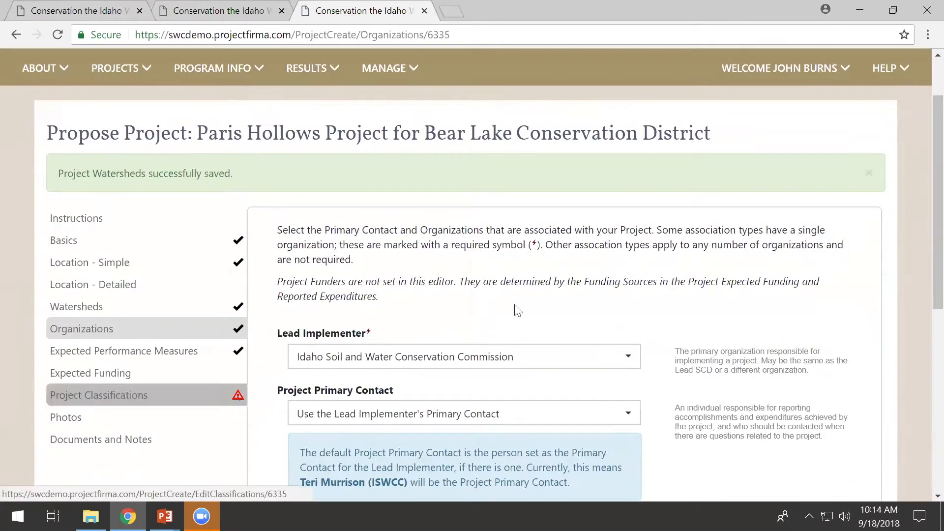
{"action": "scroll", "coordinate": [920, 264], "scroll_direction": "down", "scroll_amount": 3}
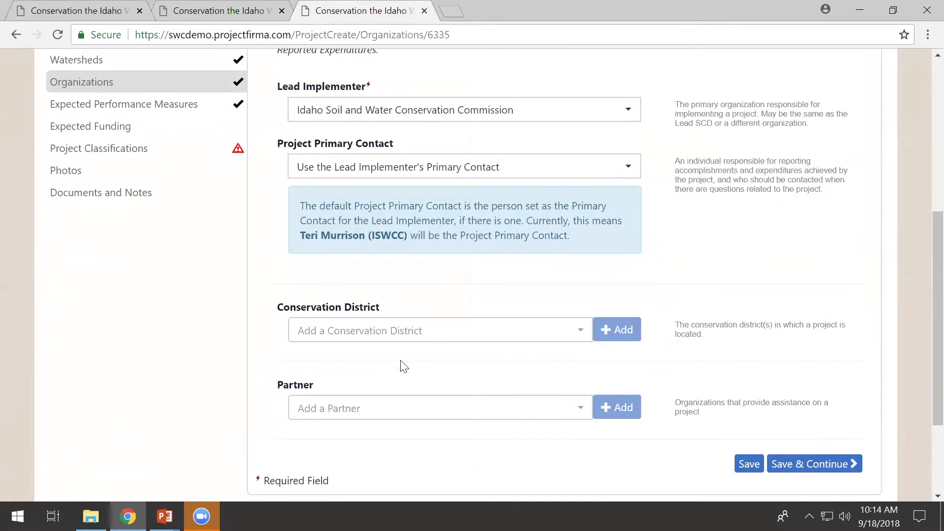
{"action": "left_click", "coordinate": [370, 415]}
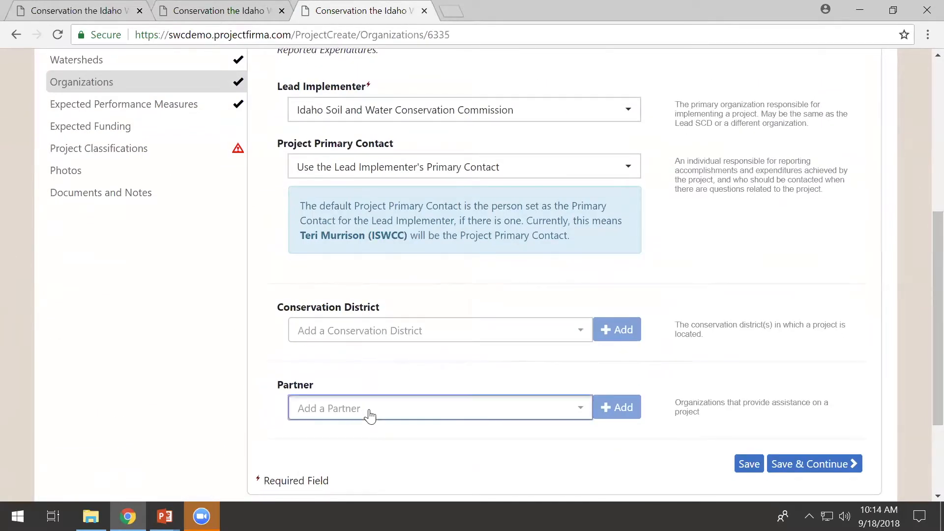
{"action": "type", "text": "natur"}
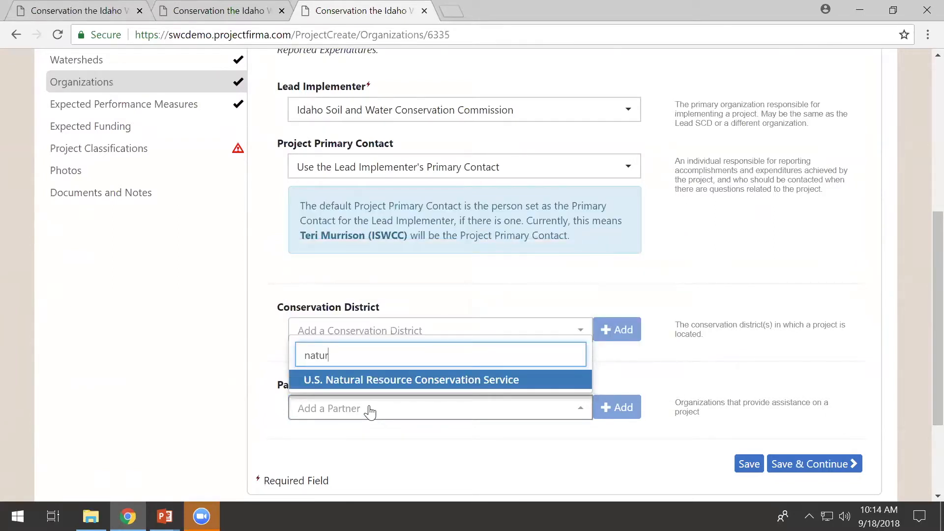
{"action": "key", "text": "Return"}
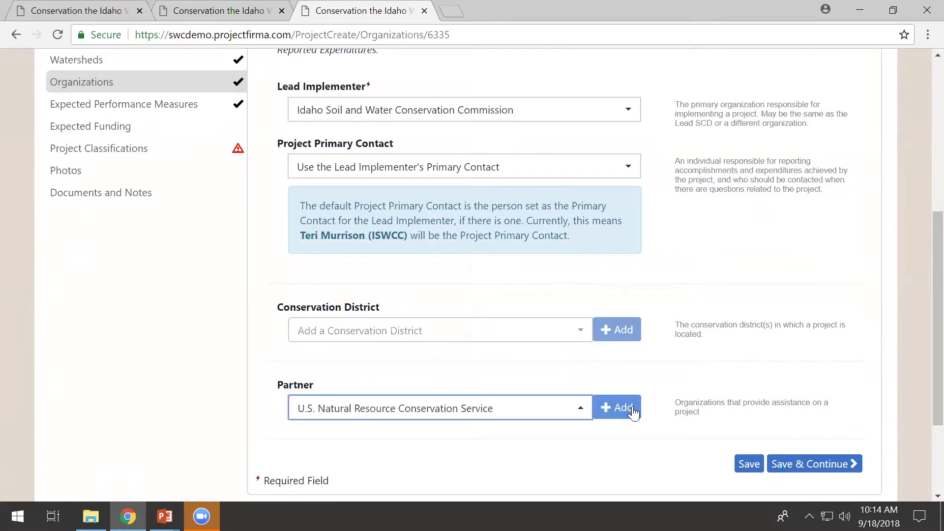
{"action": "left_click", "coordinate": [615, 407]}
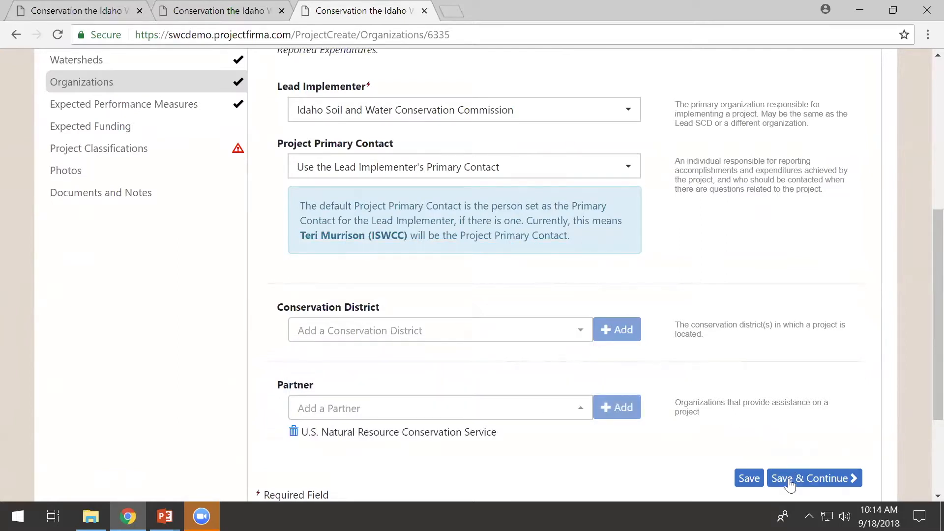
{"action": "left_click", "coordinate": [789, 479]}
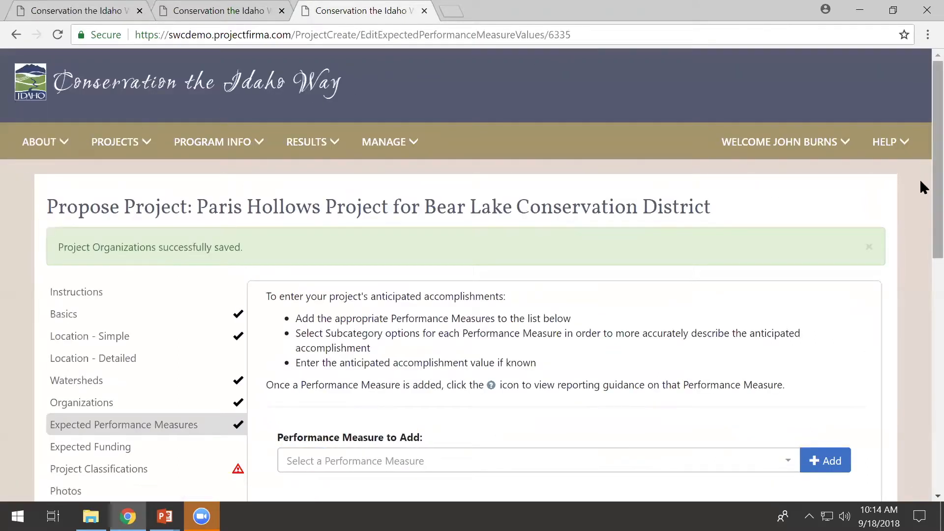
Step: Add the Stream Corridor Restored performance measure to the project's expected accomplishments
{"action": "scroll", "coordinate": [920, 197], "scroll_direction": "down", "scroll_amount": 4}
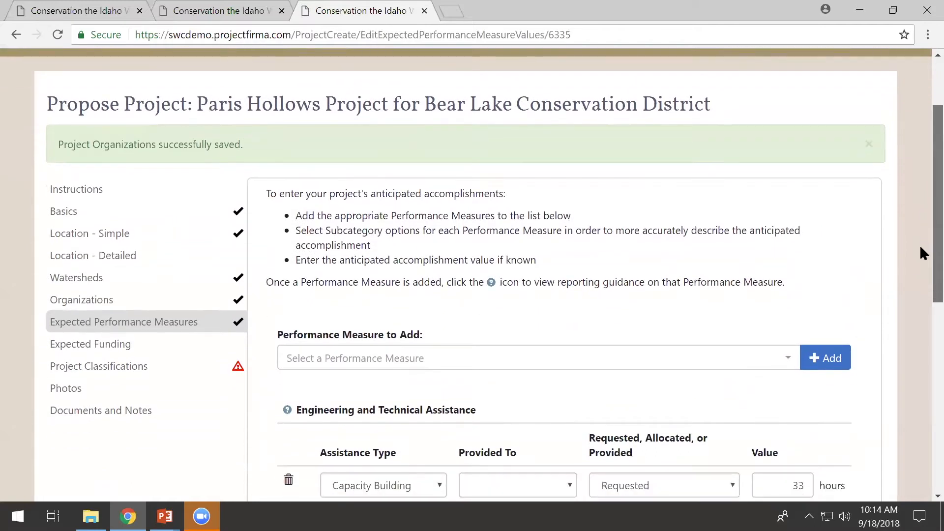
{"action": "scroll", "coordinate": [919, 261], "scroll_direction": "down", "scroll_amount": 1}
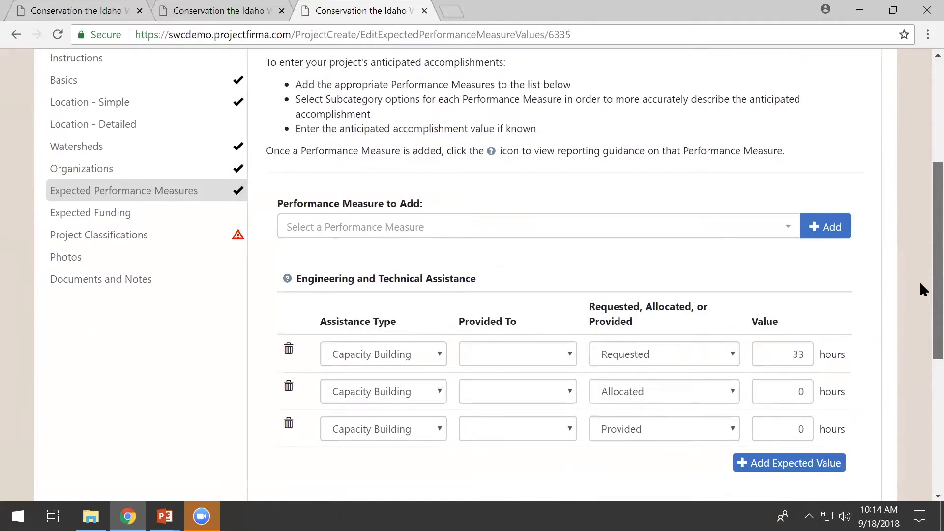
{"action": "left_click", "coordinate": [391, 228]}
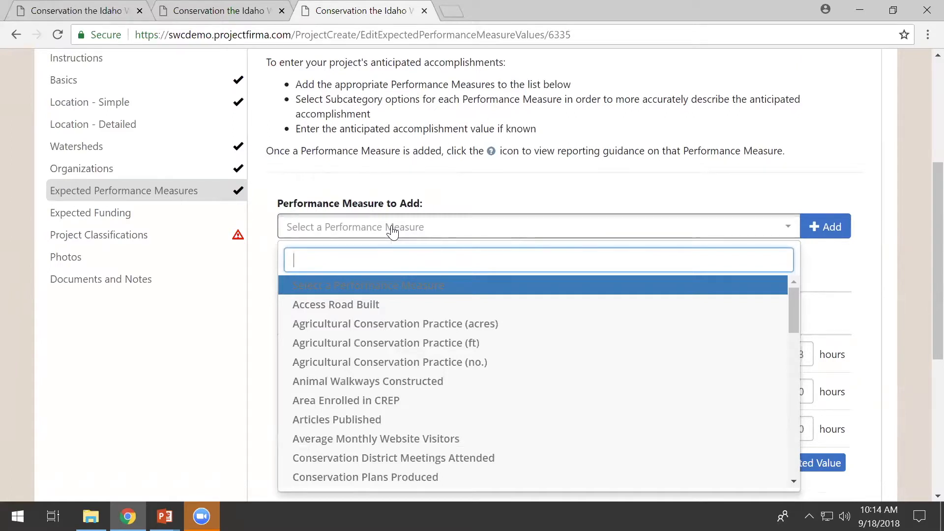
{"action": "type", "text": "stream"}
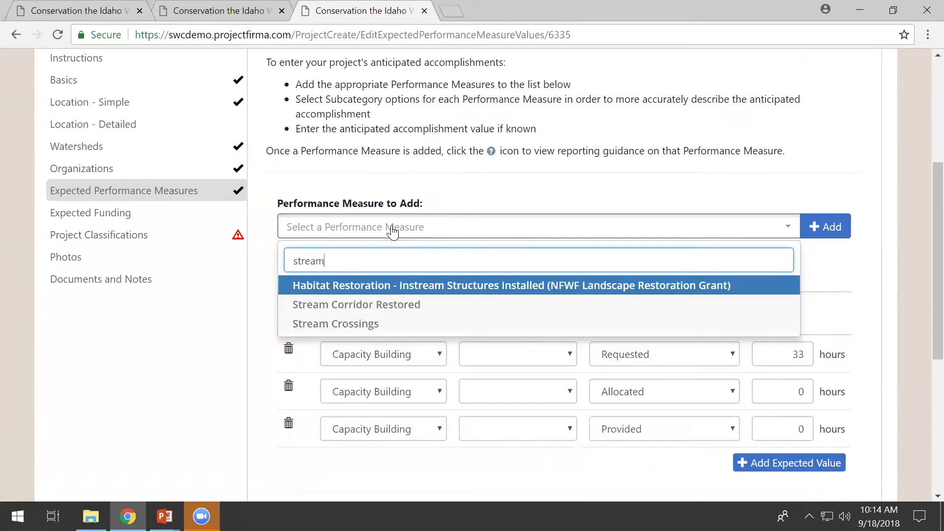
{"action": "left_click", "coordinate": [392, 307]}
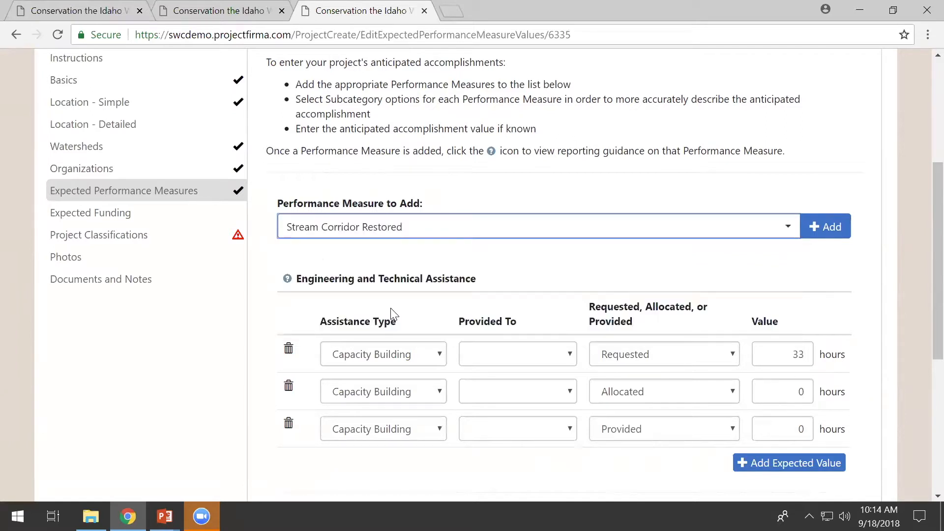
{"action": "left_click", "coordinate": [827, 240]}
Step: Set the first Stream Corridor Restored entry to State property ownership with a value of 4000 linear feet
{"action": "left_click_drag", "start_coordinate": [920, 301], "coordinate": [922, 386]}
{"action": "left_click", "coordinate": [592, 287]}
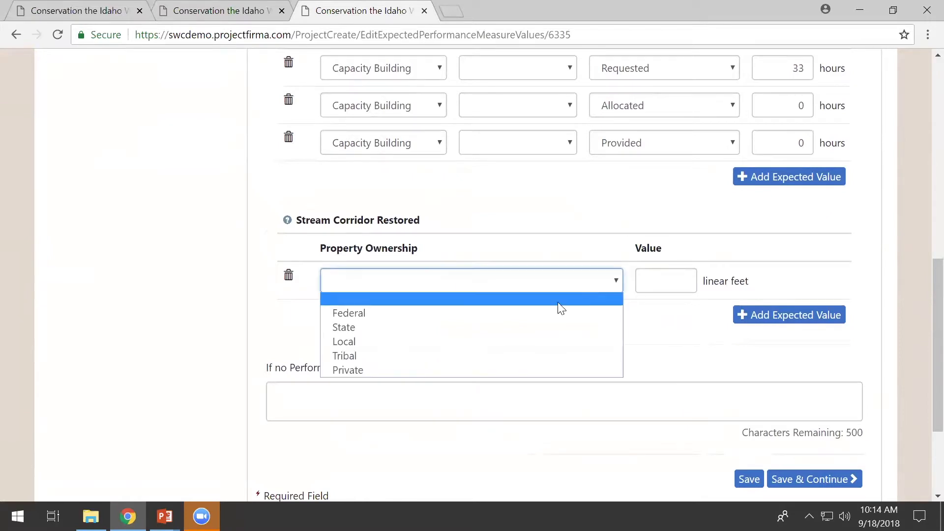
{"action": "left_click", "coordinate": [519, 323]}
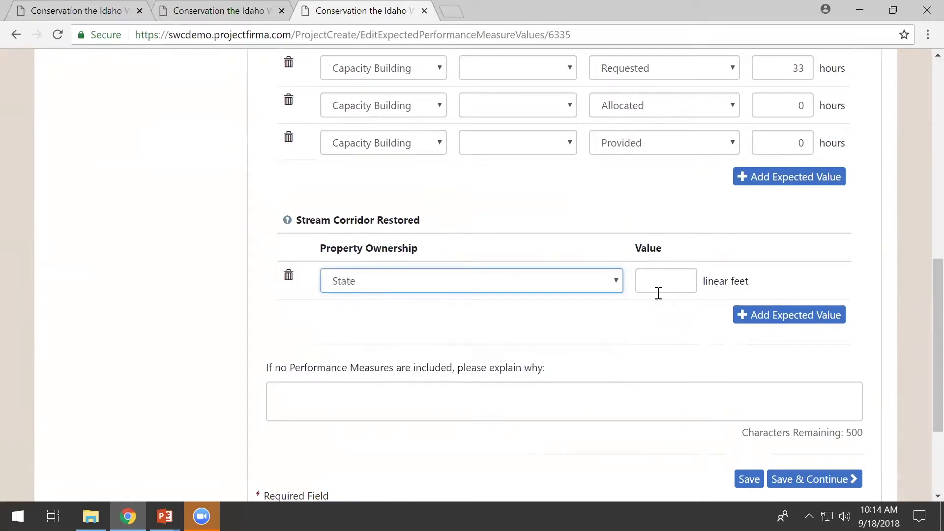
{"action": "left_click", "coordinate": [658, 292]}
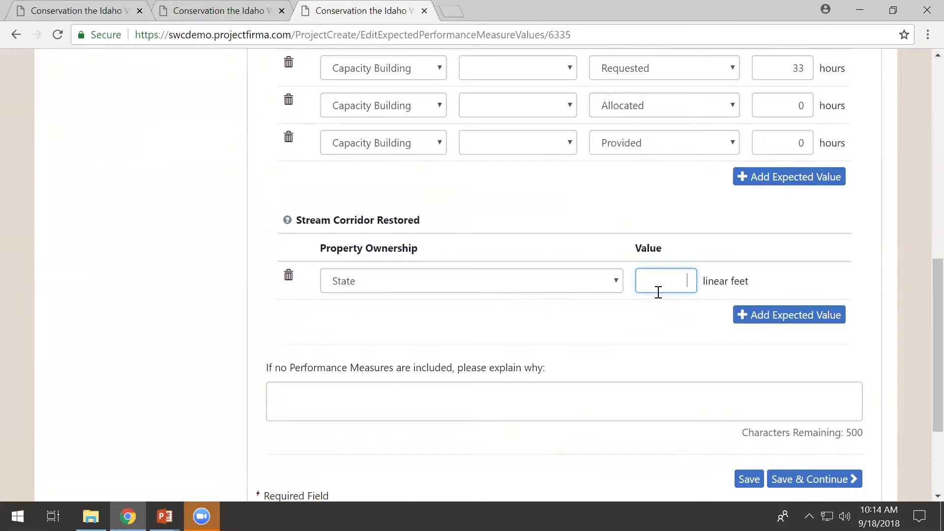
{"action": "type", "text": "4000"}
Step: Add a second expected value to Stream Corridor Restored with Private property ownership and 2000 linear feet
{"action": "left_click", "coordinate": [764, 317]}
{"action": "left_click", "coordinate": [512, 322]}
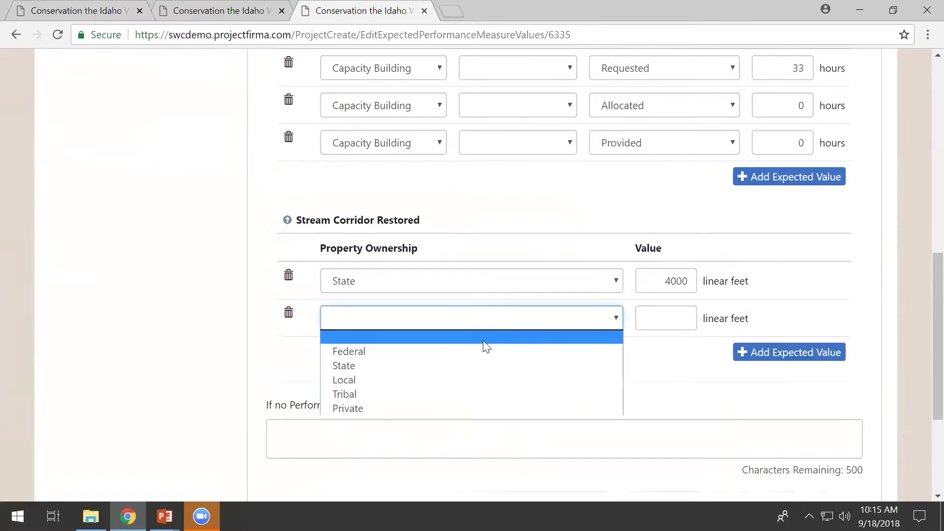
{"action": "left_click", "coordinate": [473, 409]}
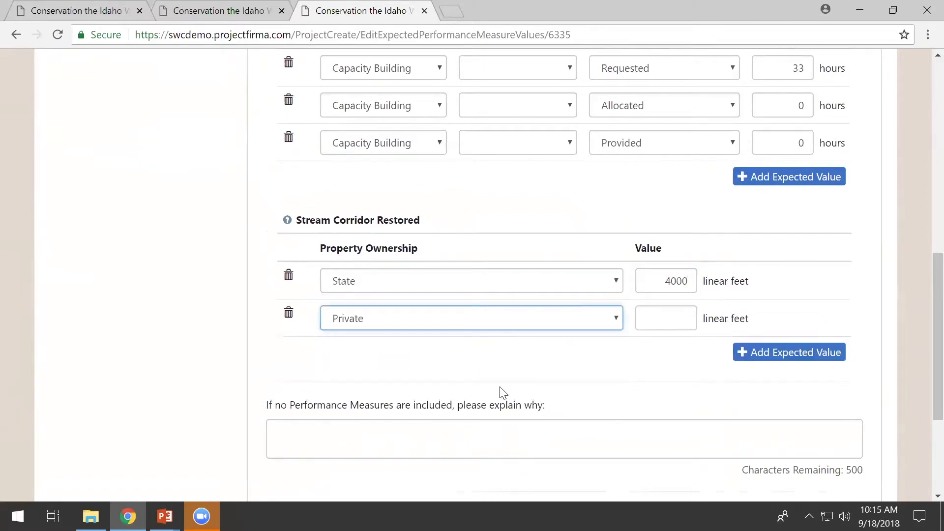
{"action": "left_click", "coordinate": [680, 327]}
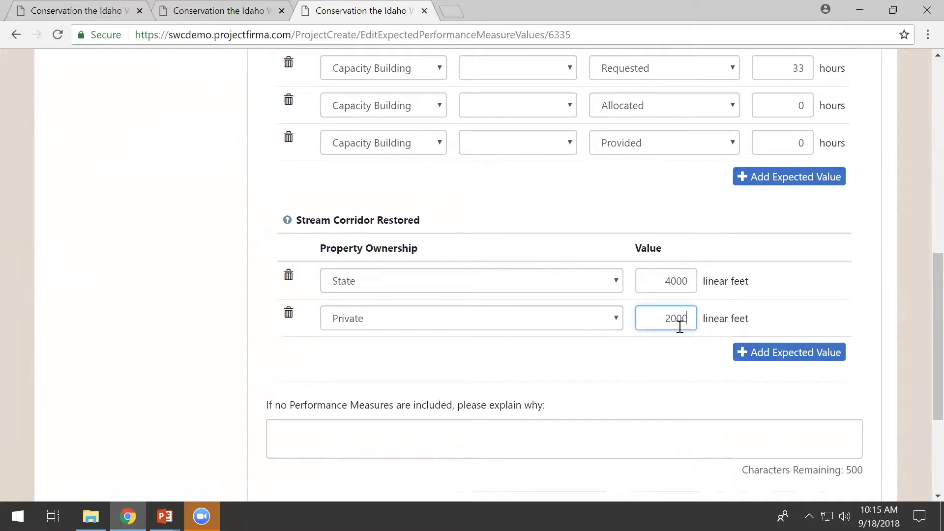
Step: Save the expected performance measures and continue to the Expected Funding section
{"action": "scroll", "coordinate": [736, 390], "scroll_direction": "down", "scroll_amount": 2}
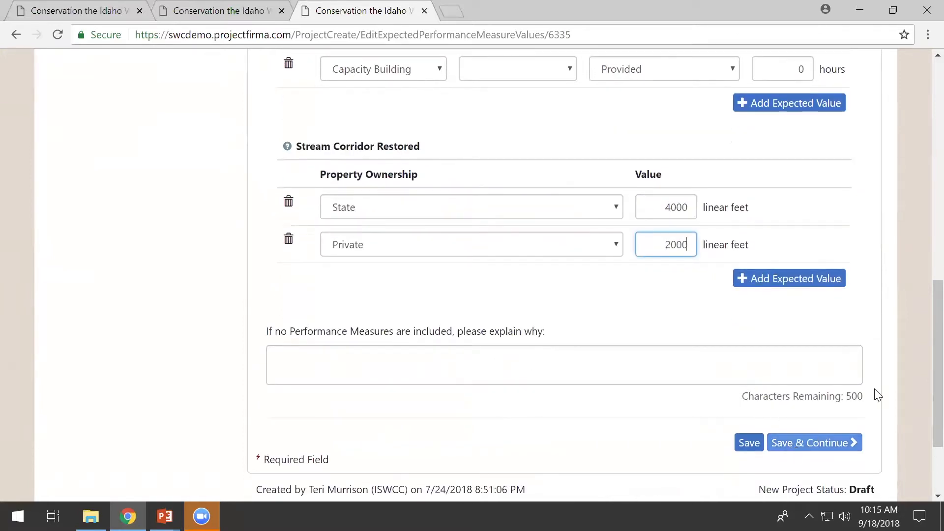
{"action": "left_click_drag", "start_coordinate": [936, 389], "coordinate": [918, 381]}
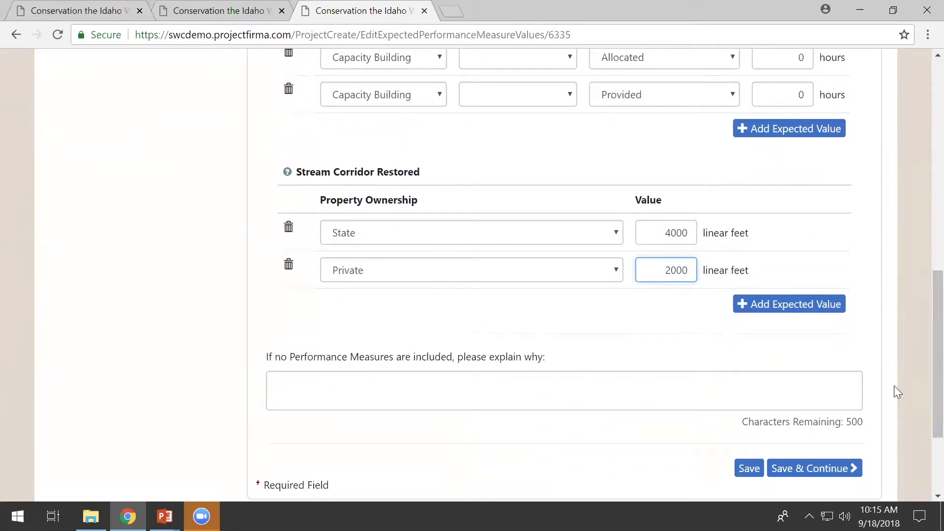
{"action": "left_click", "coordinate": [813, 469]}
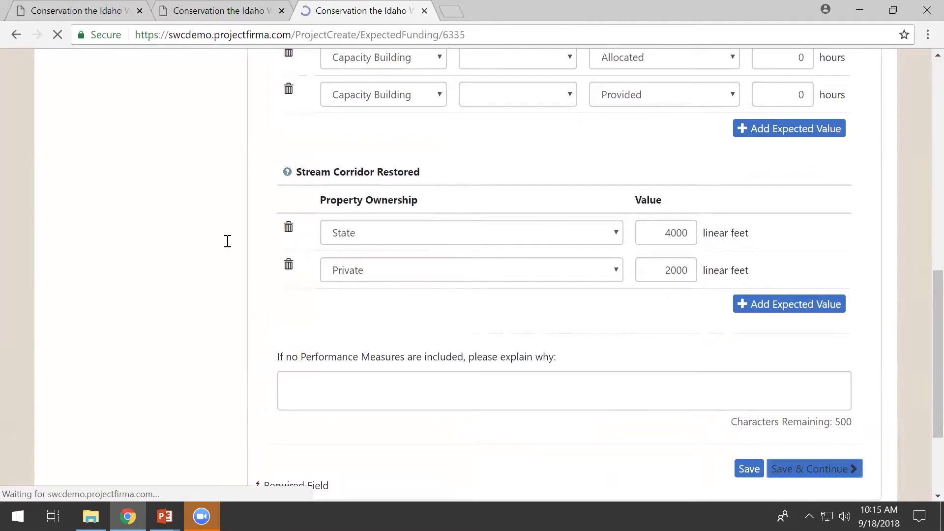
Step: Add Section 319 Grant (EPA) as a funding source for the project
{"action": "scroll", "coordinate": [207, 233], "scroll_direction": "down", "scroll_amount": 2}
{"action": "scroll", "coordinate": [209, 246], "scroll_direction": "down", "scroll_amount": 2}
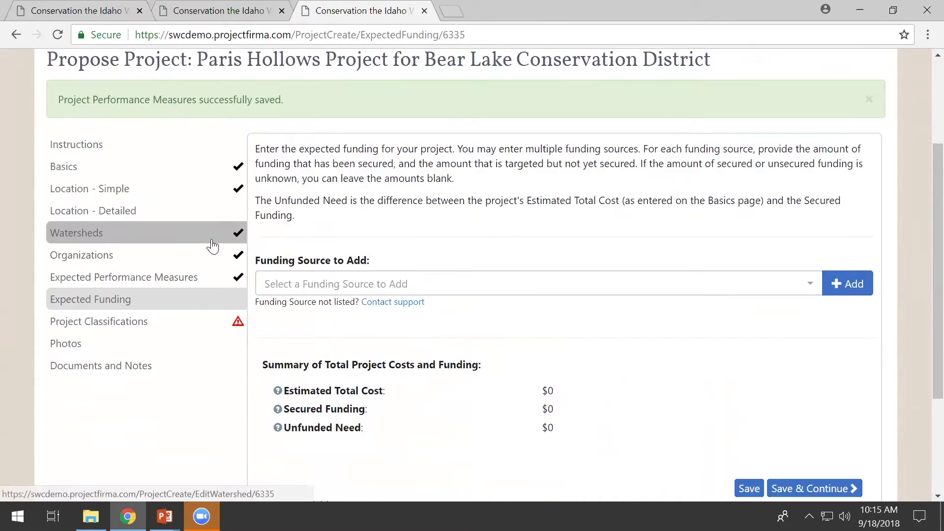
{"action": "left_click", "coordinate": [297, 211]}
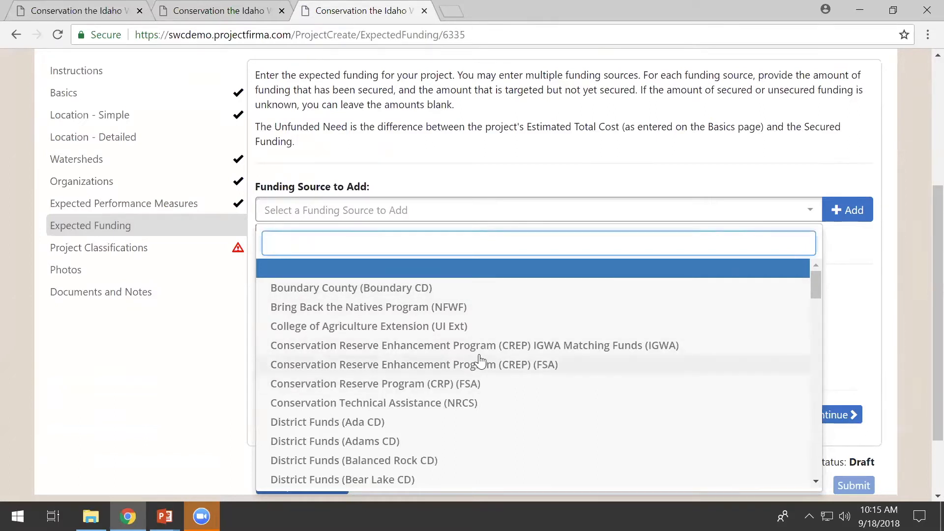
{"action": "type", "text": "epa"}
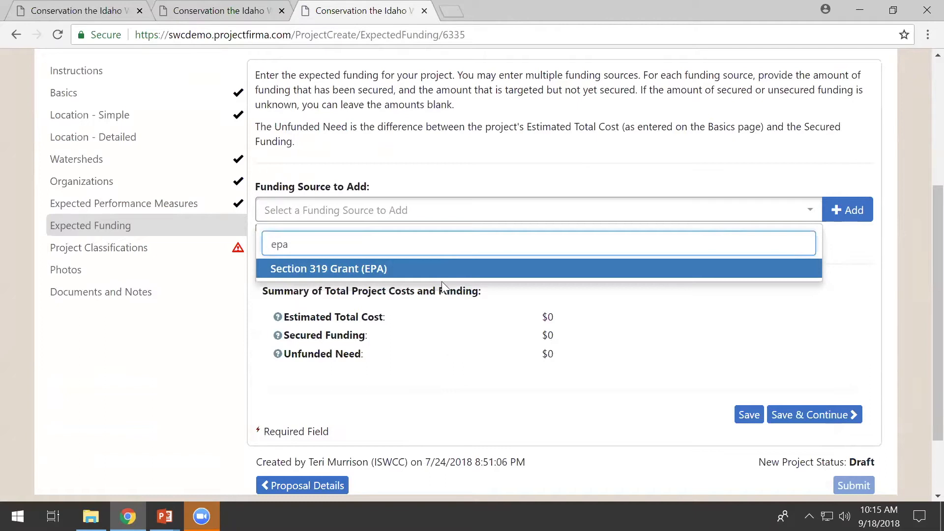
{"action": "left_click", "coordinate": [440, 269]}
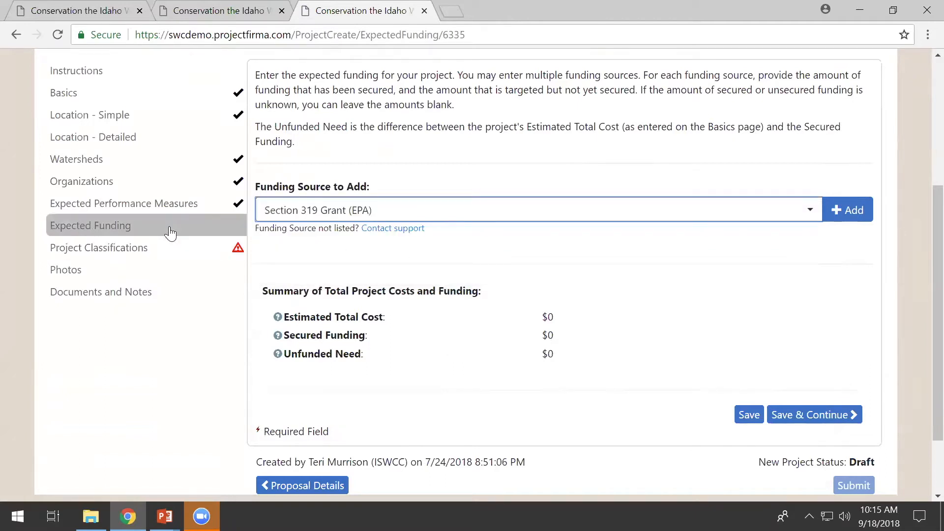
{"action": "left_click", "coordinate": [866, 212]}
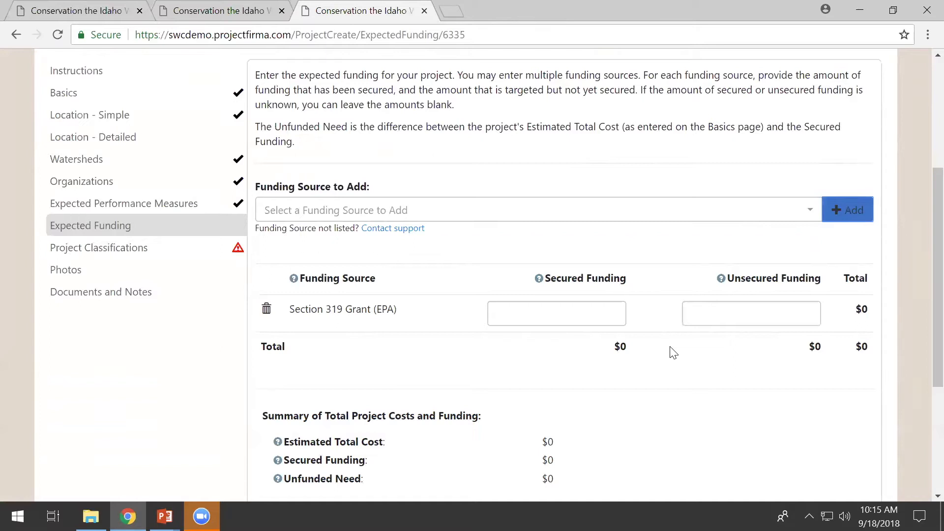
Step: Enter $5,000 of secured funding and $6,000 of unsecured funding for the Section 319 Grant (EPA)
{"action": "left_click", "coordinate": [596, 311]}
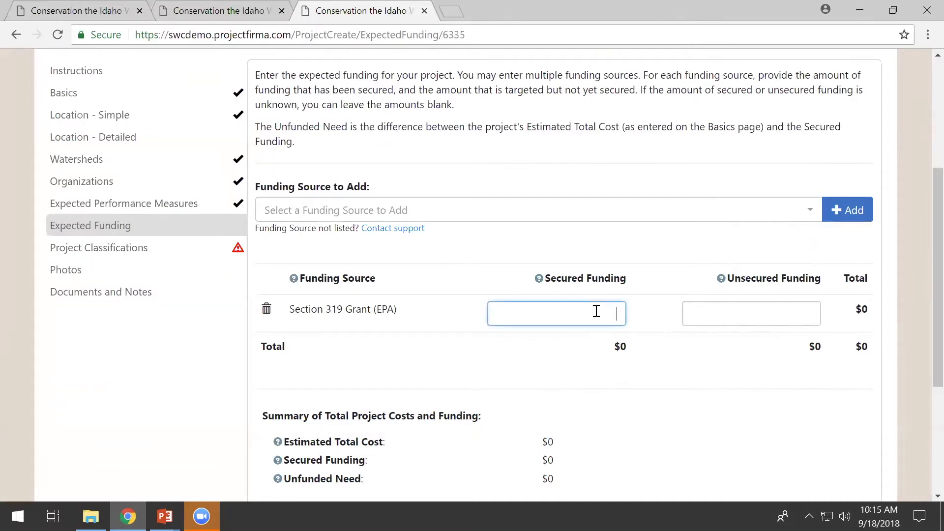
{"action": "type", "text": "5000"}
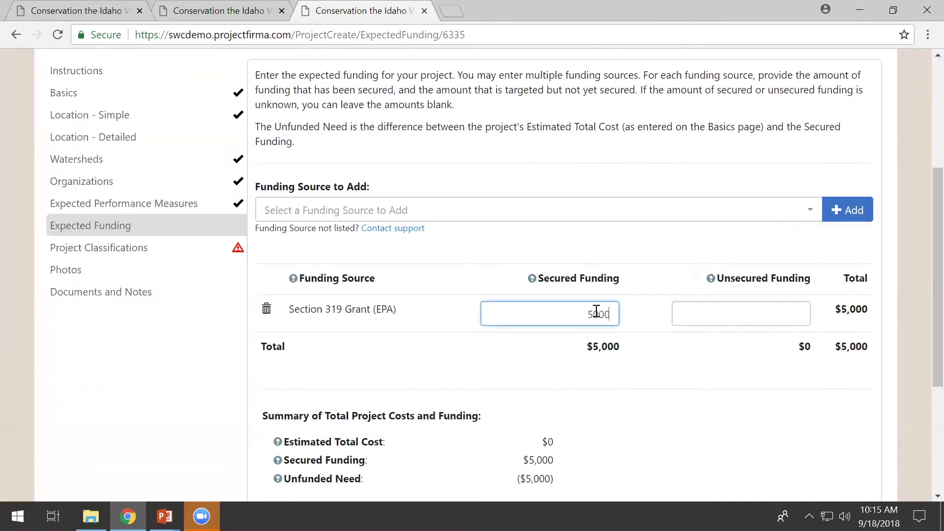
{"action": "key", "text": "Tab"}
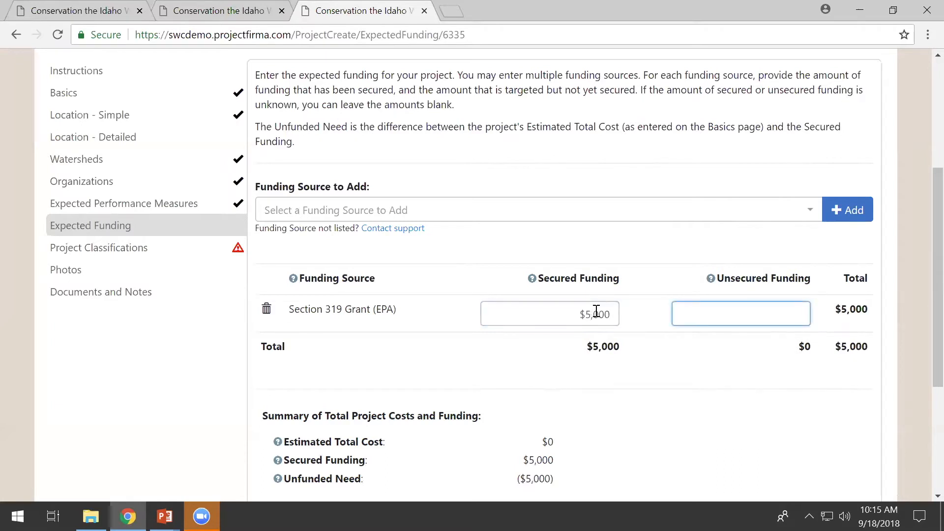
{"action": "type", "text": "6000"}
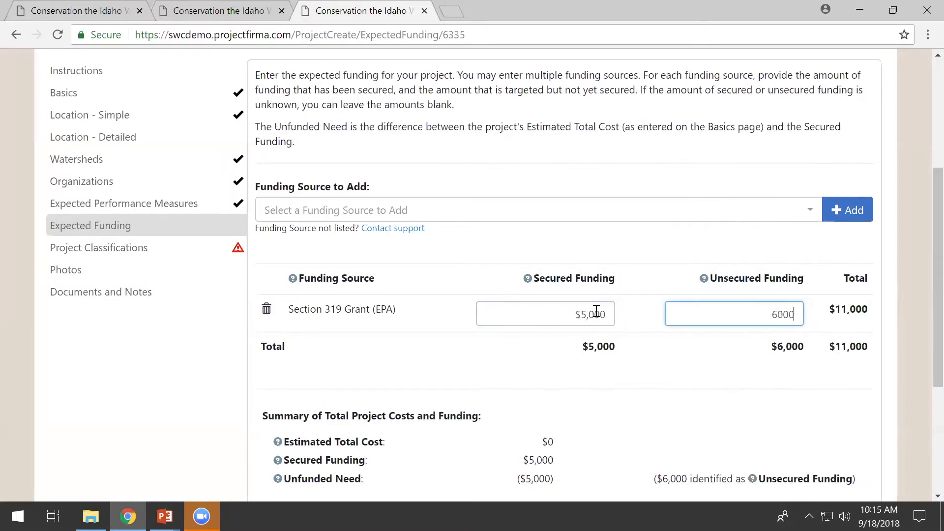
Step: Add District Funds (Ada CD) as a funding source with $4,000 secured and $2,000 unsecured funding
{"action": "left_click", "coordinate": [557, 218]}
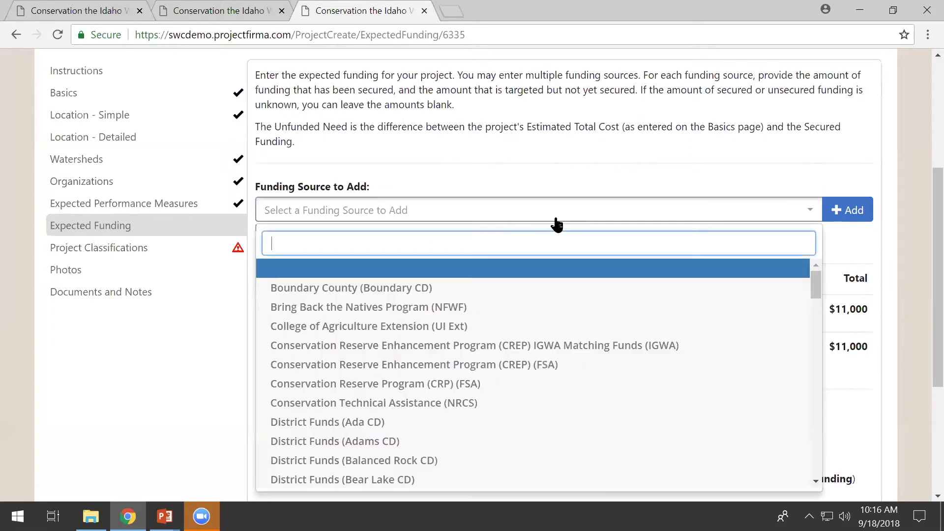
{"action": "left_click", "coordinate": [495, 424]}
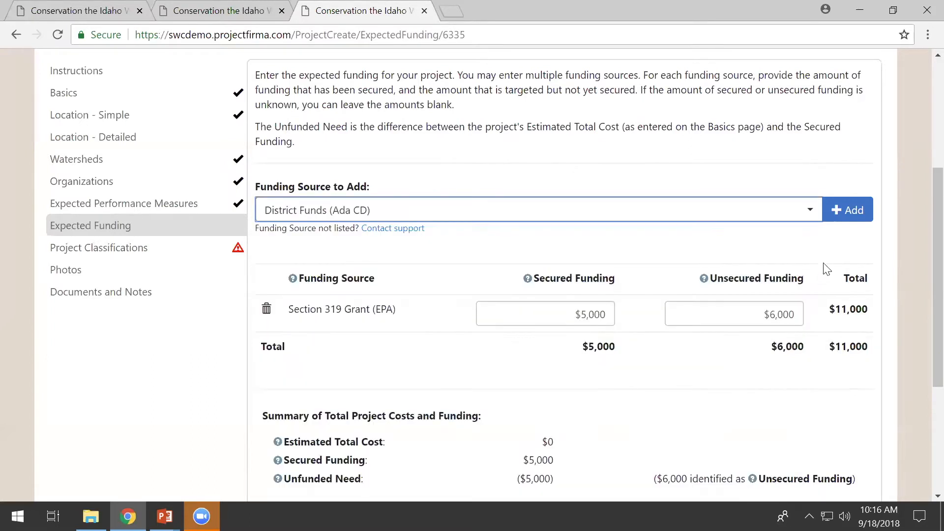
{"action": "left_click", "coordinate": [861, 209]}
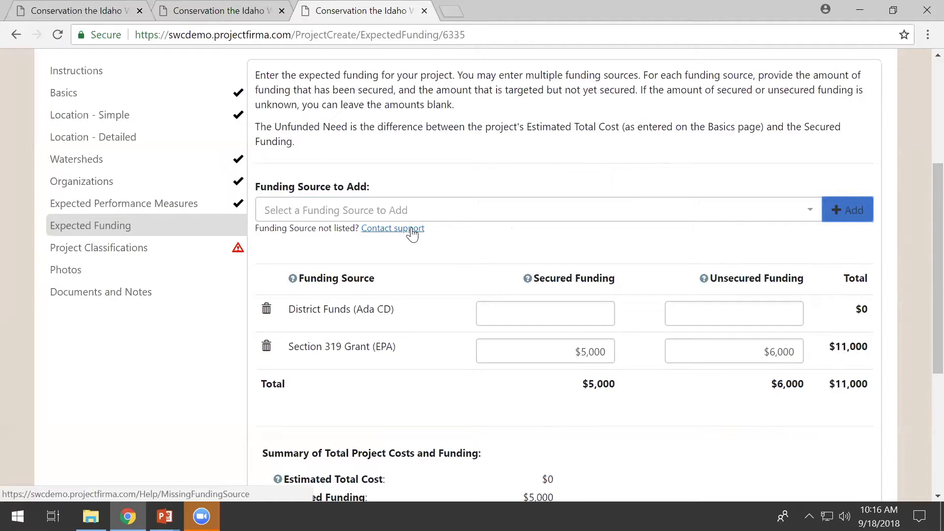
{"action": "left_click", "coordinate": [546, 313]}
{"action": "type", "text": "4000"}
{"action": "key", "text": "Tab"}
{"action": "type", "text": "2000"}
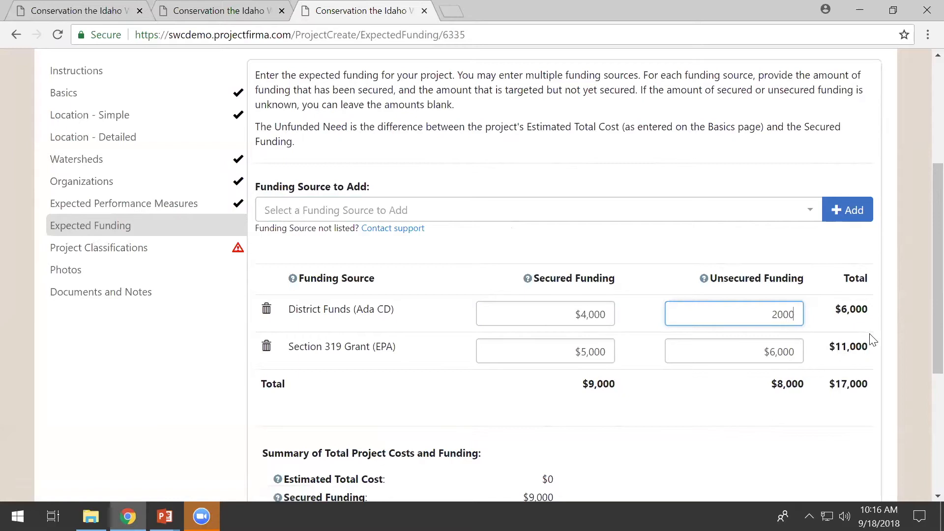
Step: Save the expected funding and continue to the Project Classifications section
{"action": "scroll", "coordinate": [920, 364], "scroll_direction": "down", "scroll_amount": 2}
{"action": "scroll", "coordinate": [920, 365], "scroll_direction": "down", "scroll_amount": 1}
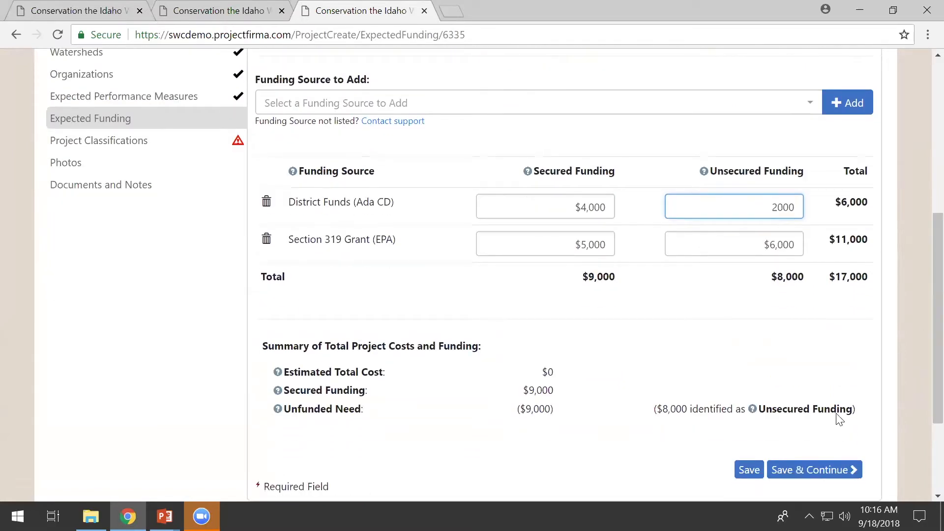
{"action": "left_click", "coordinate": [824, 469]}
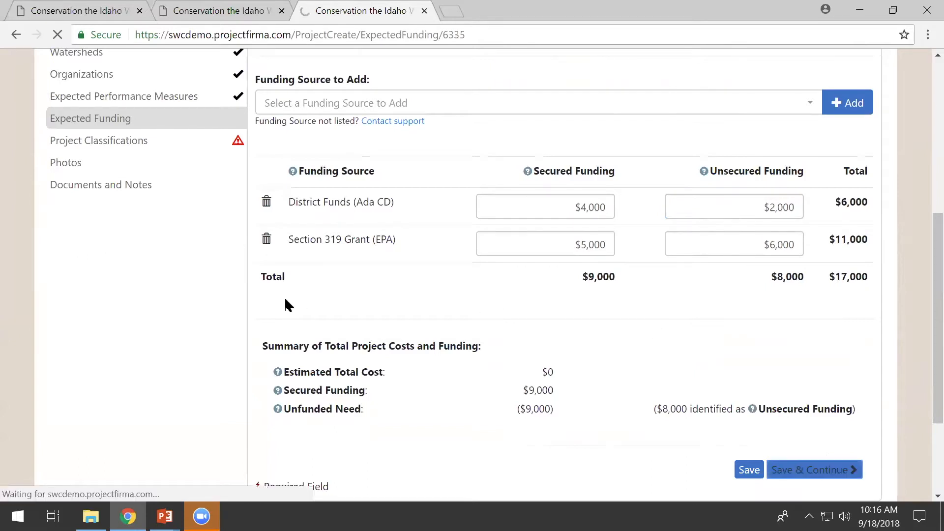
Step: Classify the project under the Forests theme and describe it as "Improves forest health by planting new trees."
{"action": "scroll", "coordinate": [295, 325], "scroll_direction": "down", "scroll_amount": 1}
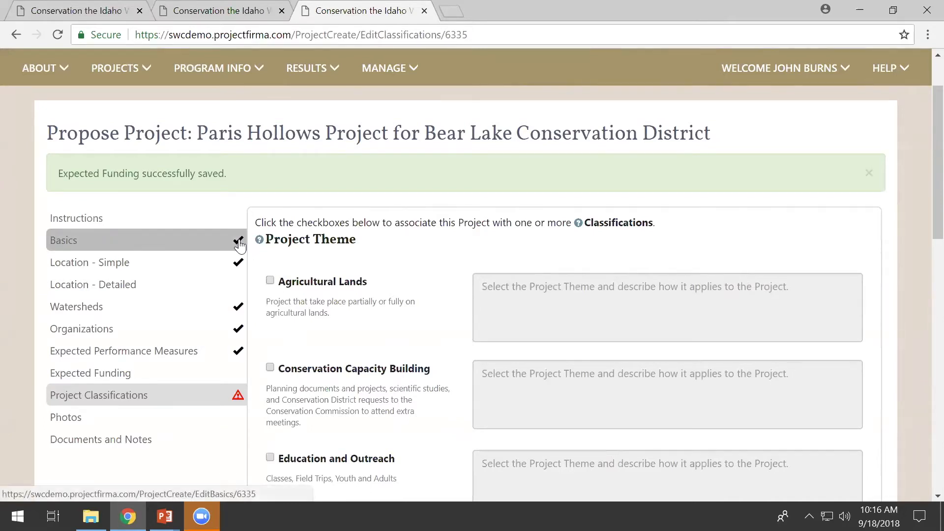
{"action": "mouse_move", "coordinate": [239, 245]}
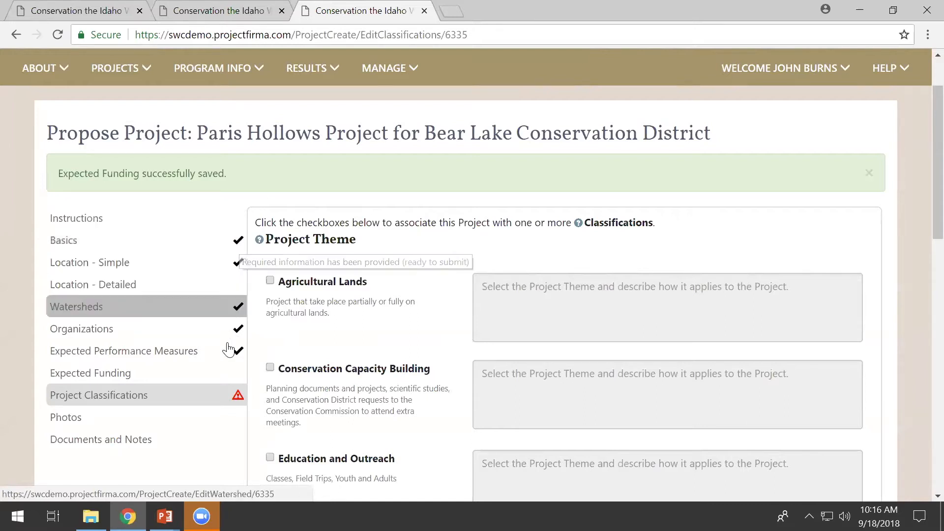
{"action": "mouse_move", "coordinate": [239, 405]}
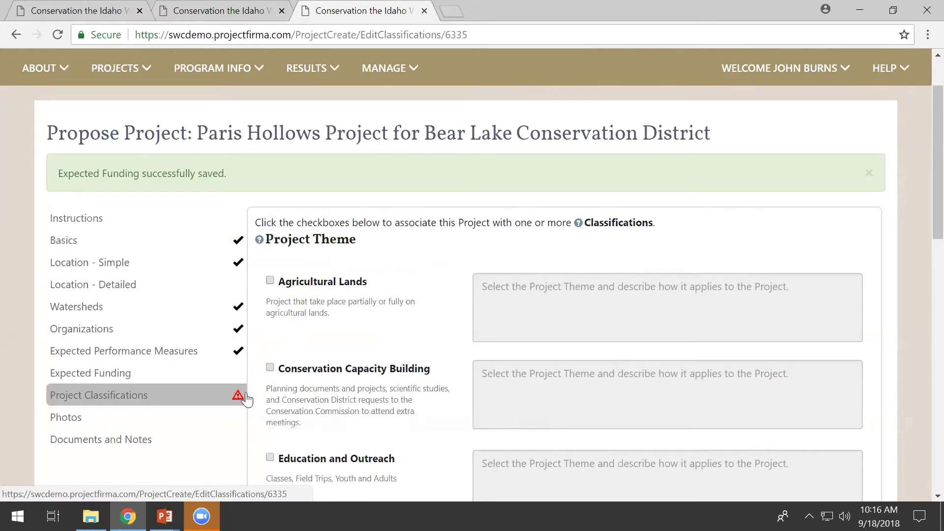
{"action": "scroll", "coordinate": [323, 374], "scroll_direction": "down", "scroll_amount": 1}
{"action": "scroll", "coordinate": [324, 374], "scroll_direction": "down", "scroll_amount": 1}
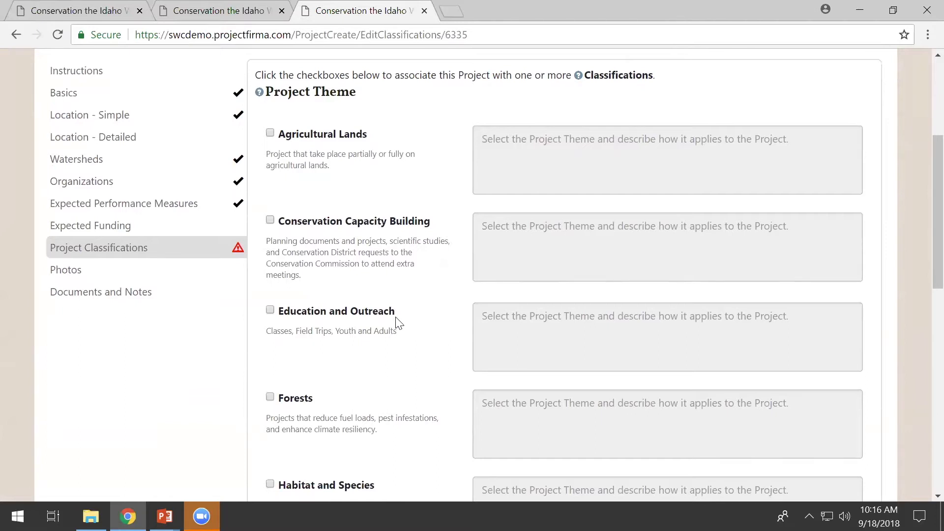
{"action": "scroll", "coordinate": [399, 324], "scroll_direction": "down", "scroll_amount": 1}
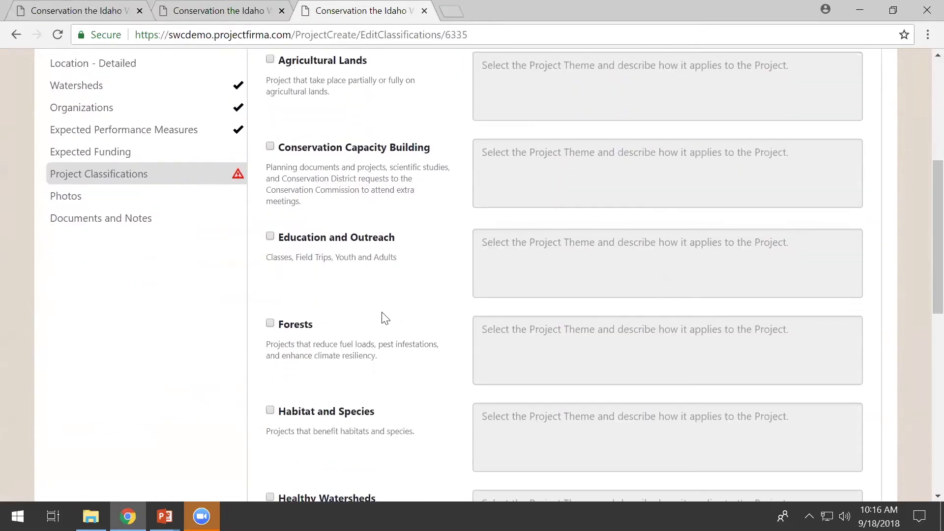
{"action": "left_click", "coordinate": [306, 327]}
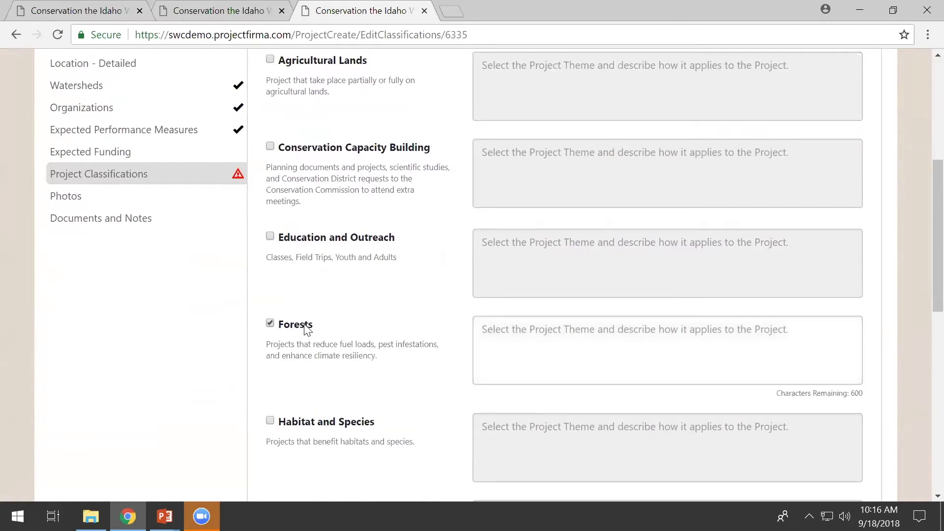
{"action": "left_click", "coordinate": [574, 349]}
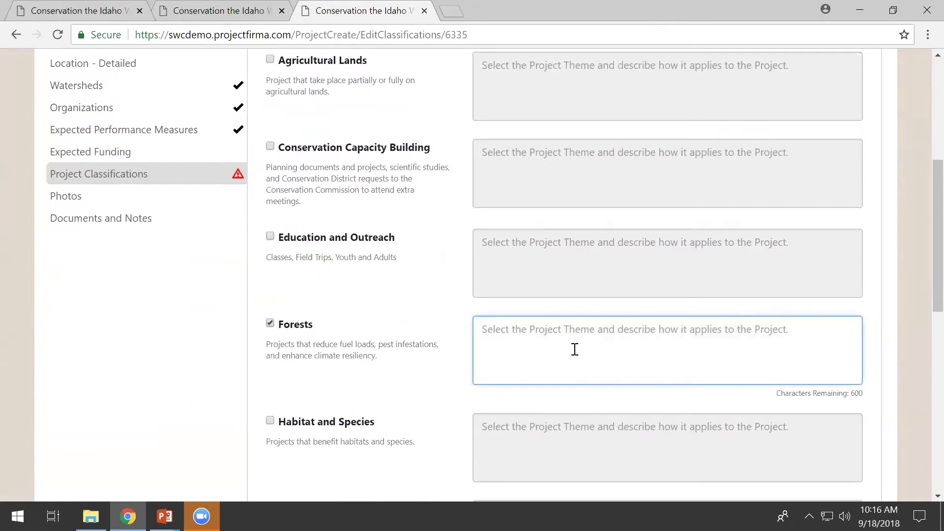
{"action": "type", "text": "Imrpose"}
{"action": "key", "text": "BackSpace"}
{"action": "key", "text": "BackSpace"}
{"action": "key", "text": "BackSpace"}
{"action": "key", "text": "BackSpace"}
{"action": "key", "text": "BackSpace"}
{"action": "type", "text": "proves"}
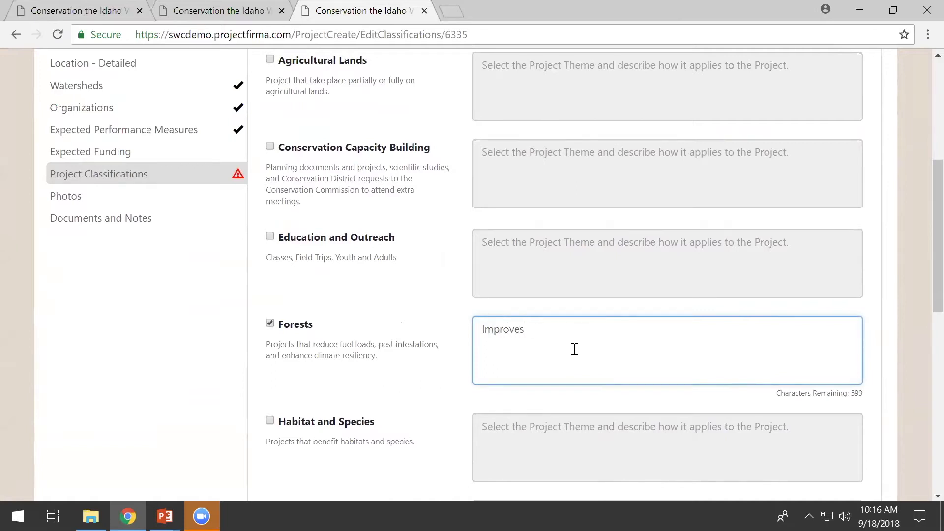
{"action": "type", "text": " forest health by planting new trees."}
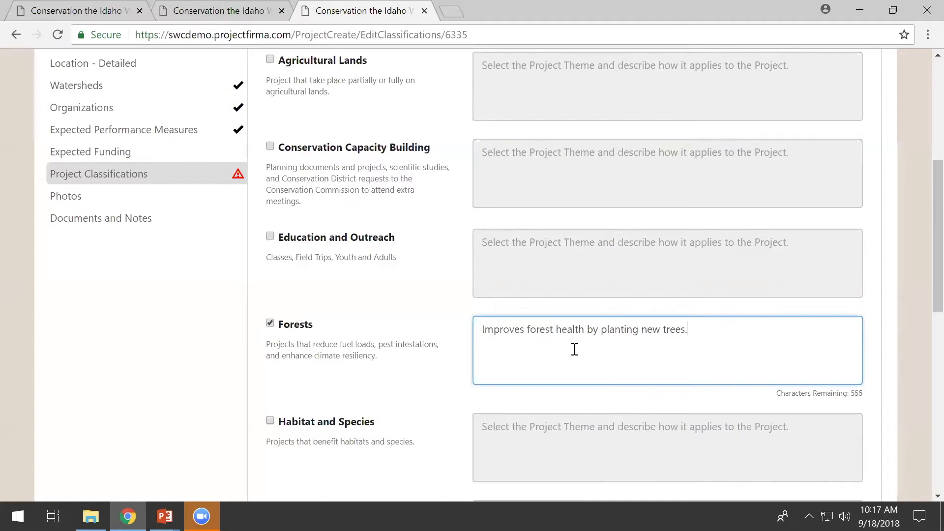
Step: Save the project classifications and continue to the Photos section
{"action": "left_click", "coordinate": [343, 428]}
{"action": "scroll", "coordinate": [341, 432], "scroll_direction": "down", "scroll_amount": 10}
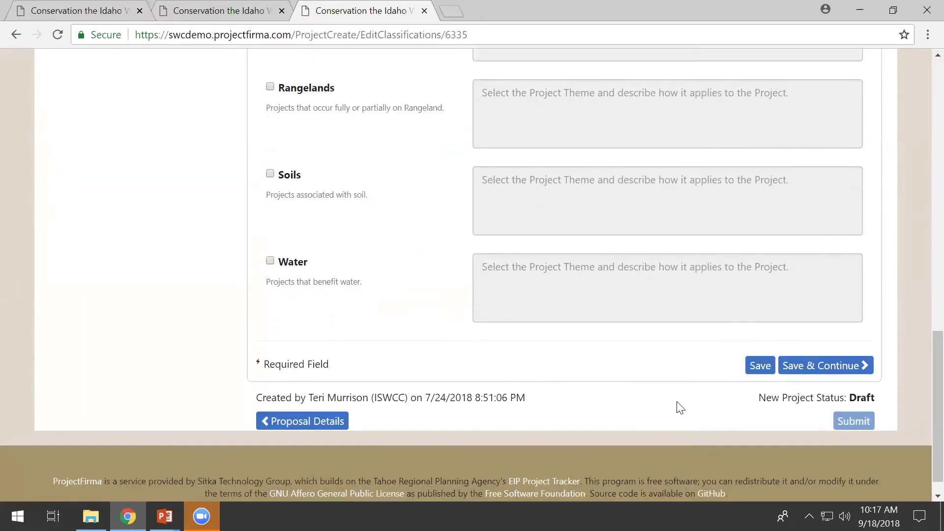
{"action": "left_click", "coordinate": [805, 344]}
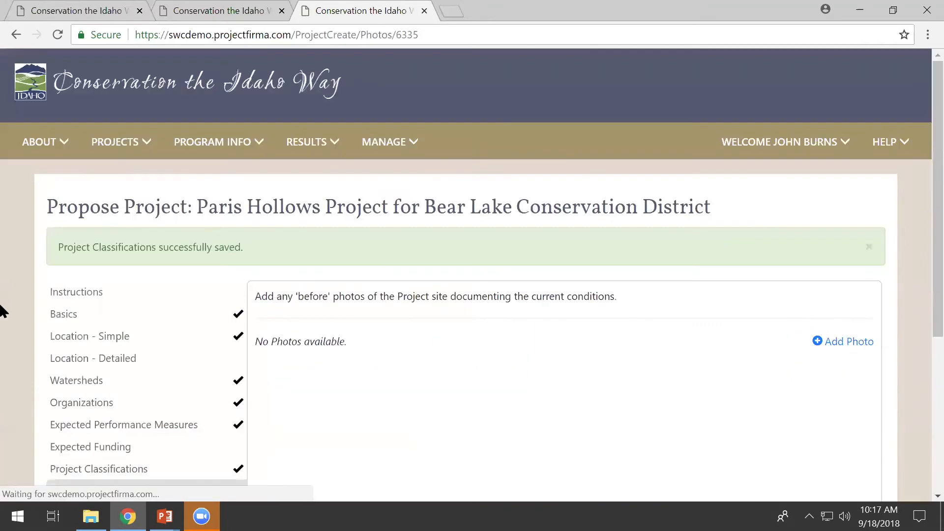
Step: Submit the Paris Hollows project proposal to the reviewer without adding photos, and confirm the submission
{"action": "scroll", "coordinate": [2, 392], "scroll_direction": "down", "scroll_amount": 3}
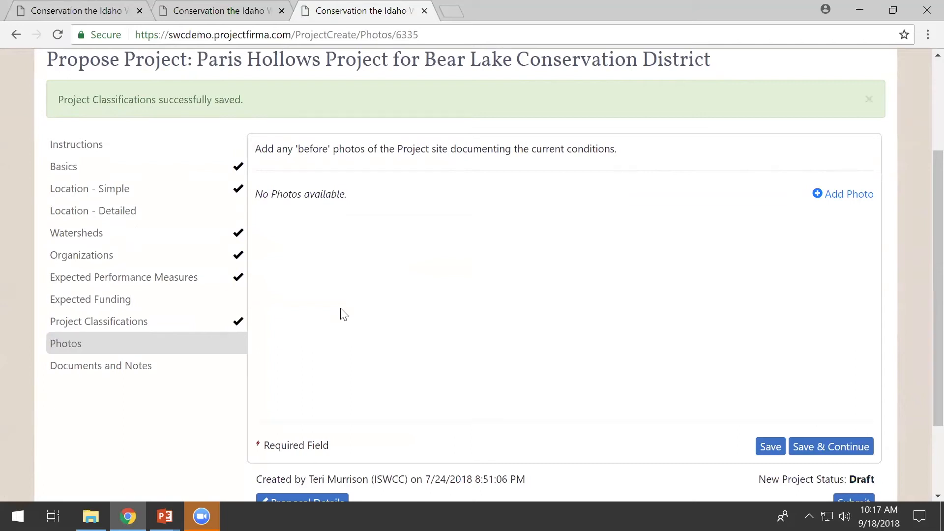
{"action": "scroll", "coordinate": [919, 282], "scroll_direction": "down", "scroll_amount": 1}
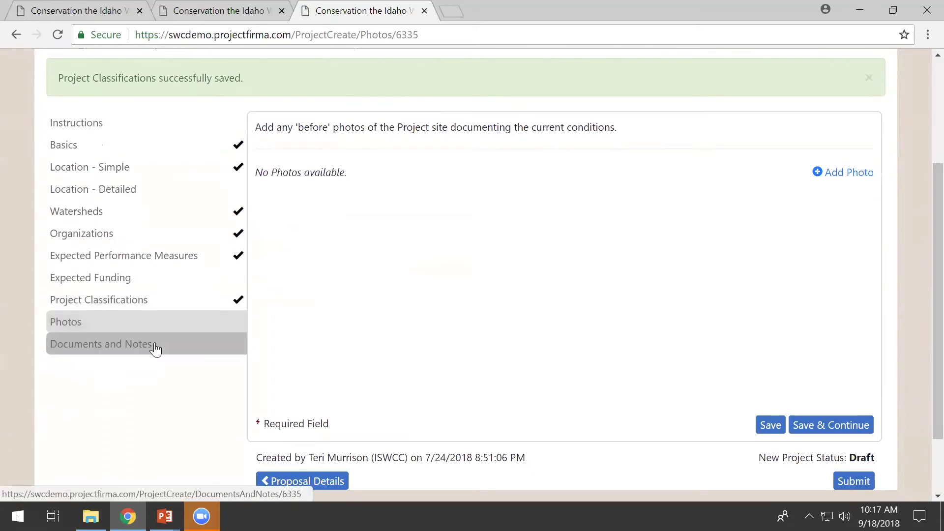
{"action": "scroll", "coordinate": [576, 366], "scroll_direction": "down", "scroll_amount": 1}
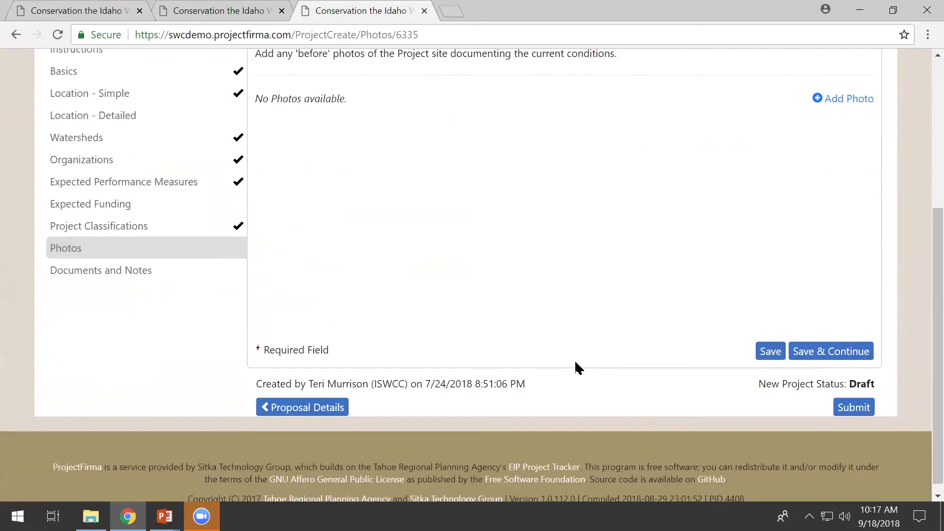
{"action": "left_click", "coordinate": [838, 410]}
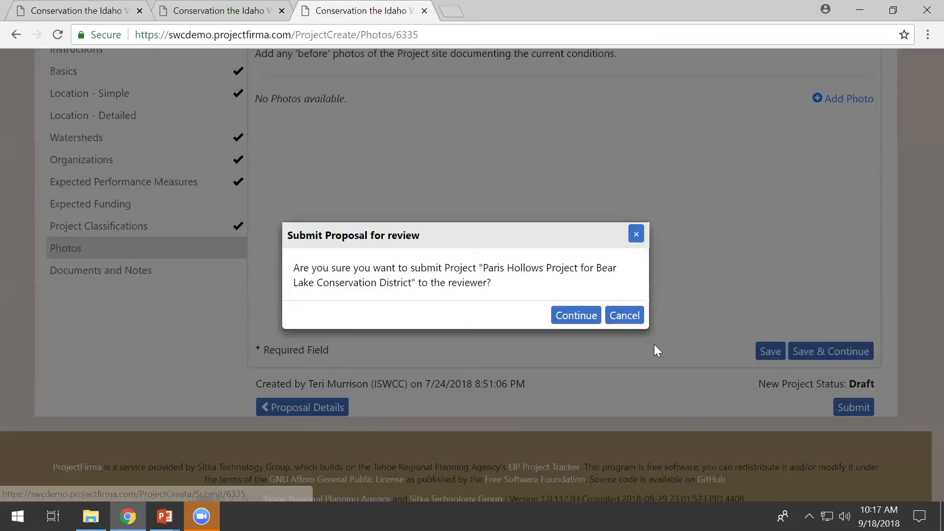
{"action": "left_click", "coordinate": [570, 322]}
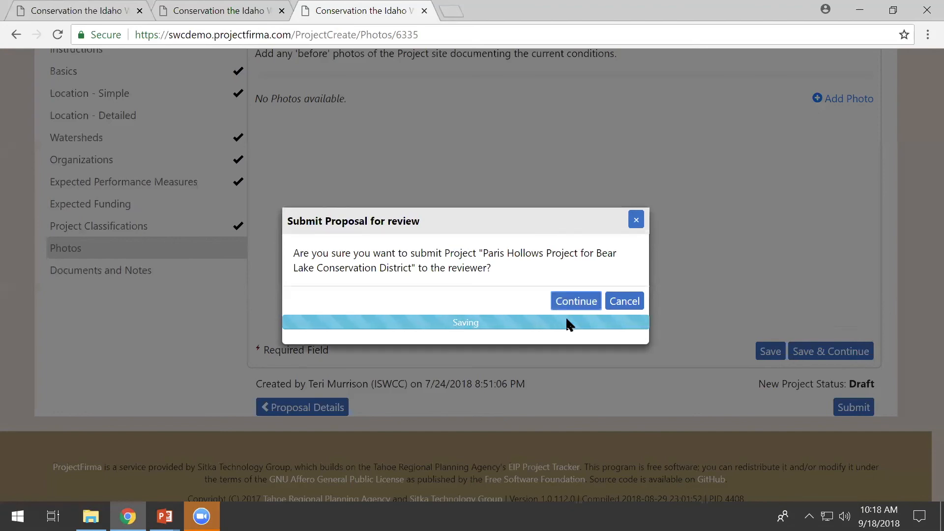